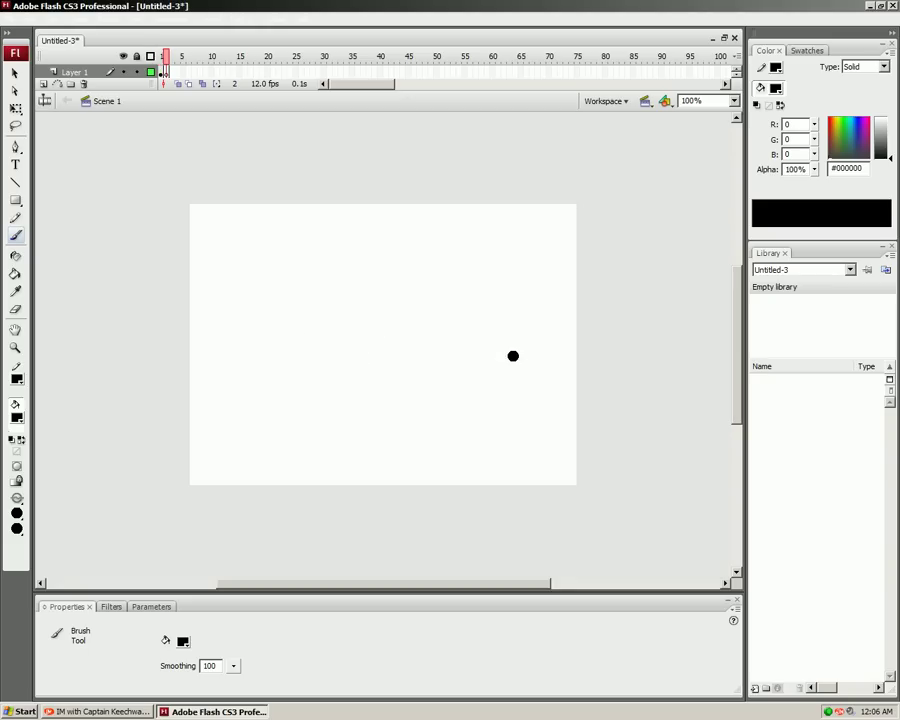
Turn on onion skinning and paint a wavy black brush stroke over the ghosted drawing in frame 2
{"action": "left_click", "coordinate": [178, 84]}
{"action": "left_click", "coordinate": [167, 72]}
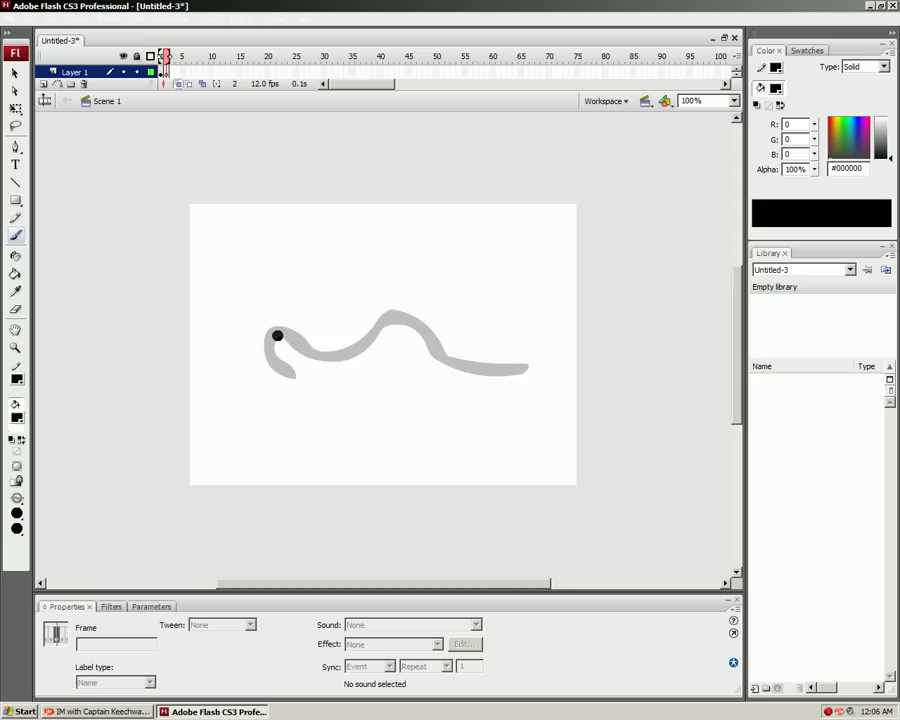
{"action": "mouse_move", "coordinate": [277, 335]}
{"action": "left_mouse_down"}
{"action": "mouse_move", "coordinate": [350, 353]}
{"action": "mouse_move", "coordinate": [402, 327]}
{"action": "mouse_move", "coordinate": [422, 351]}
{"action": "mouse_move", "coordinate": [487, 366]}
{"action": "mouse_move", "coordinate": [482, 310]}
{"action": "mouse_move", "coordinate": [440, 283]}
{"action": "left_mouse_up"}
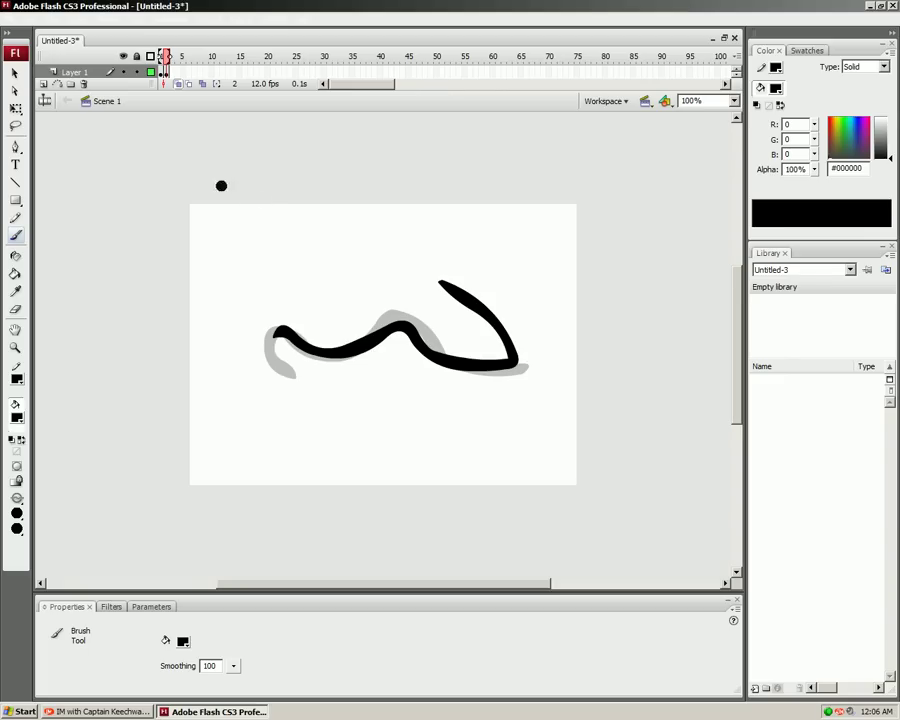
Add blank keyframe 3, limit the onion skin to the previous frame, and paint a slightly advanced version of the black stroke
{"action": "key", "text": "F7"}
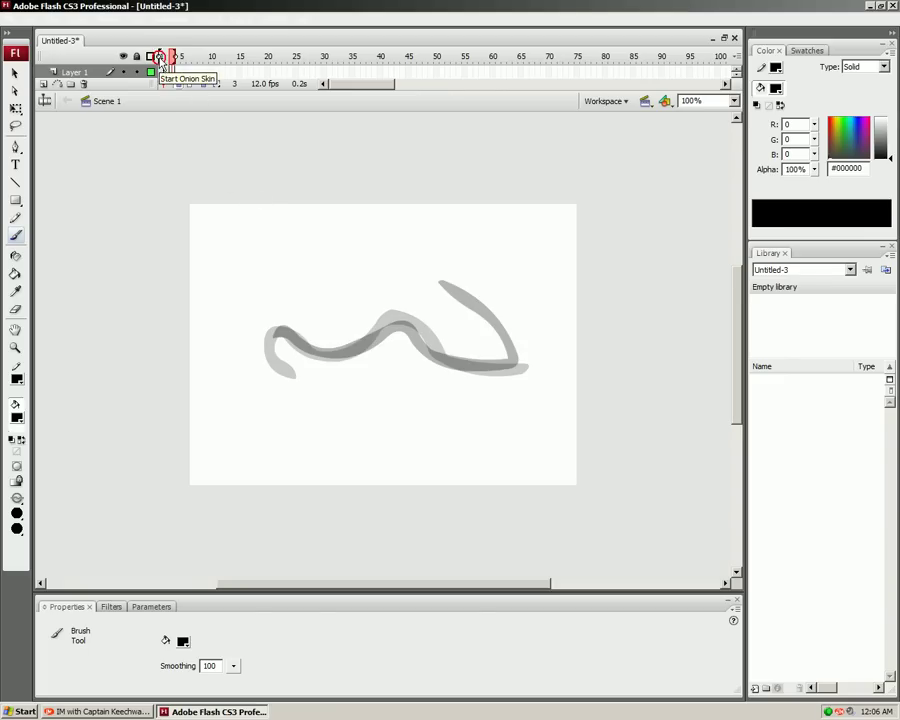
{"action": "left_click_drag", "start_coordinate": [160, 56], "coordinate": [166, 56]}
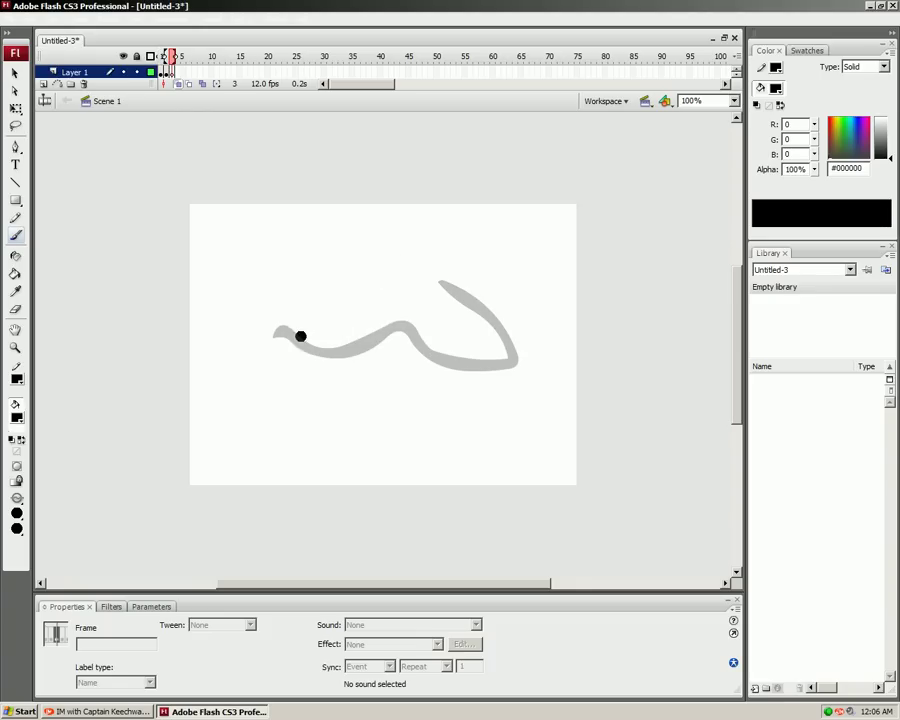
{"action": "mouse_move", "coordinate": [300, 336]}
{"action": "left_mouse_down"}
{"action": "mouse_move", "coordinate": [346, 353]}
{"action": "mouse_move", "coordinate": [404, 330]}
{"action": "mouse_move", "coordinate": [460, 364]}
{"action": "mouse_move", "coordinate": [500, 357]}
{"action": "mouse_move", "coordinate": [494, 328]}
{"action": "mouse_move", "coordinate": [468, 304]}
{"action": "mouse_move", "coordinate": [372, 296]}
{"action": "left_mouse_up"}
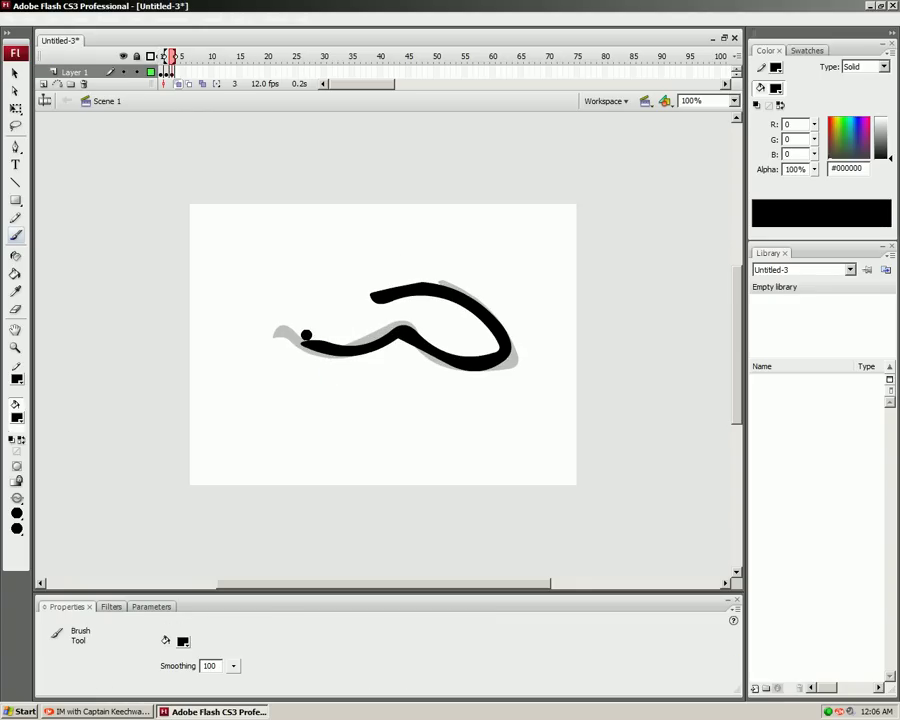
Add blank keyframes up to frame 10, painting the black curve in each one slightly changed from the ghosted previous frame
{"action": "key", "text": "F7"}
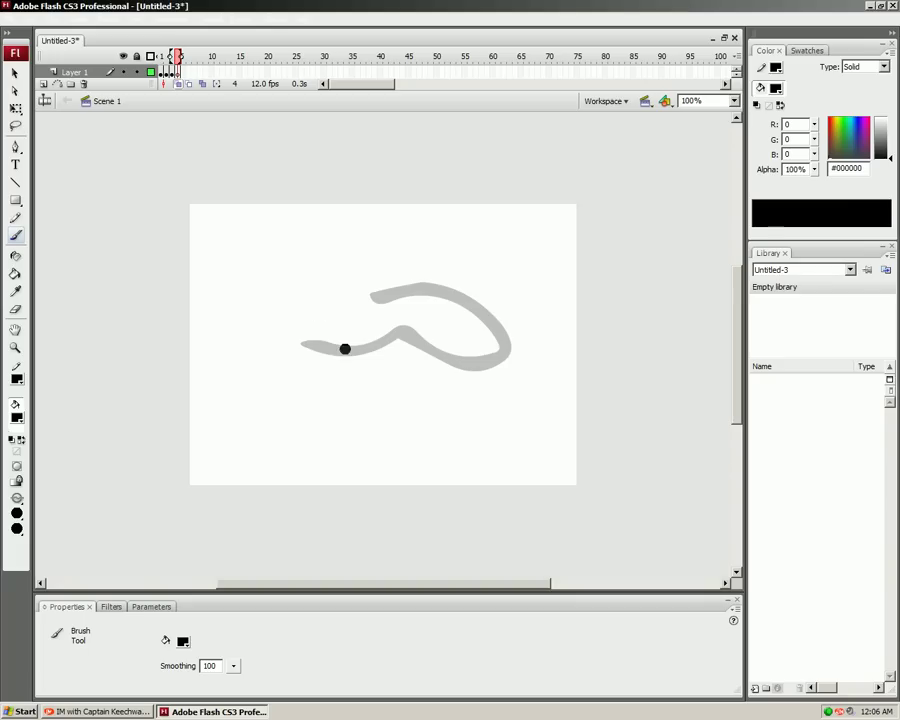
{"action": "mouse_move", "coordinate": [332, 347]}
{"action": "left_mouse_down"}
{"action": "mouse_move", "coordinate": [455, 353]}
{"action": "mouse_move", "coordinate": [340, 302]}
{"action": "mouse_move", "coordinate": [311, 311]}
{"action": "left_mouse_up"}
{"action": "key", "text": "F7"}
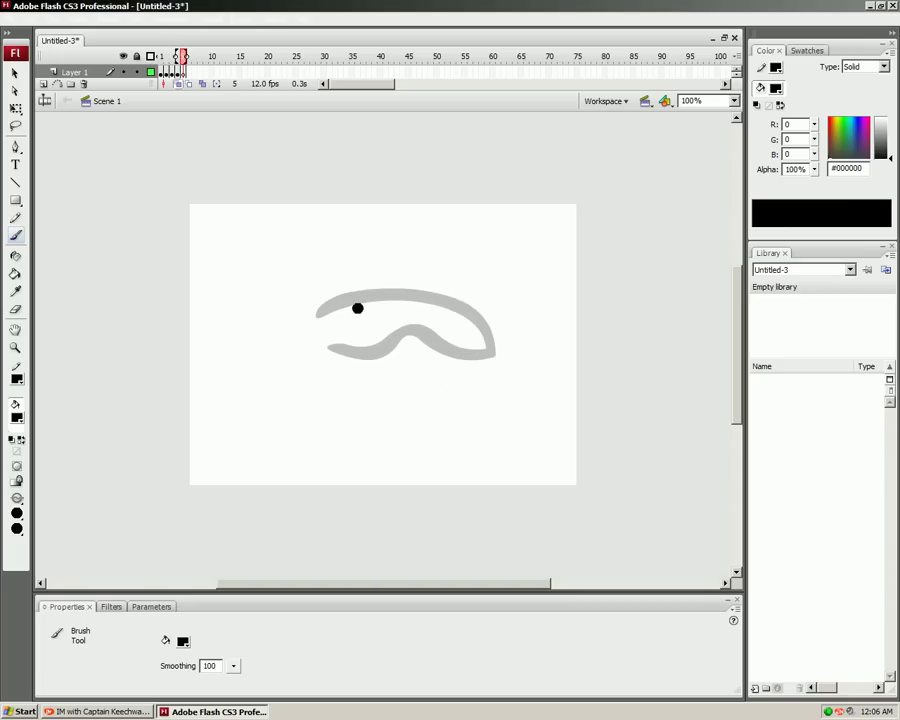
{"action": "mouse_move", "coordinate": [384, 291]}
{"action": "left_mouse_down"}
{"action": "mouse_move", "coordinate": [426, 350]}
{"action": "mouse_move", "coordinate": [267, 396]}
{"action": "left_mouse_up"}
{"action": "key", "text": "F7"}
{"action": "mouse_move", "coordinate": [327, 372]}
{"action": "left_mouse_down"}
{"action": "mouse_move", "coordinate": [445, 309]}
{"action": "mouse_move", "coordinate": [258, 313]}
{"action": "left_mouse_up"}
{"action": "key", "text": "F7"}
{"action": "mouse_move", "coordinate": [308, 291]}
{"action": "left_mouse_down"}
{"action": "mouse_move", "coordinate": [398, 284]}
{"action": "mouse_move", "coordinate": [401, 343]}
{"action": "mouse_move", "coordinate": [360, 394]}
{"action": "mouse_move", "coordinate": [414, 357]}
{"action": "mouse_move", "coordinate": [459, 379]}
{"action": "mouse_move", "coordinate": [476, 420]}
{"action": "left_mouse_up"}
{"action": "key", "text": "F7"}
{"action": "key", "text": "F7"}
{"action": "key", "text": "F7"}
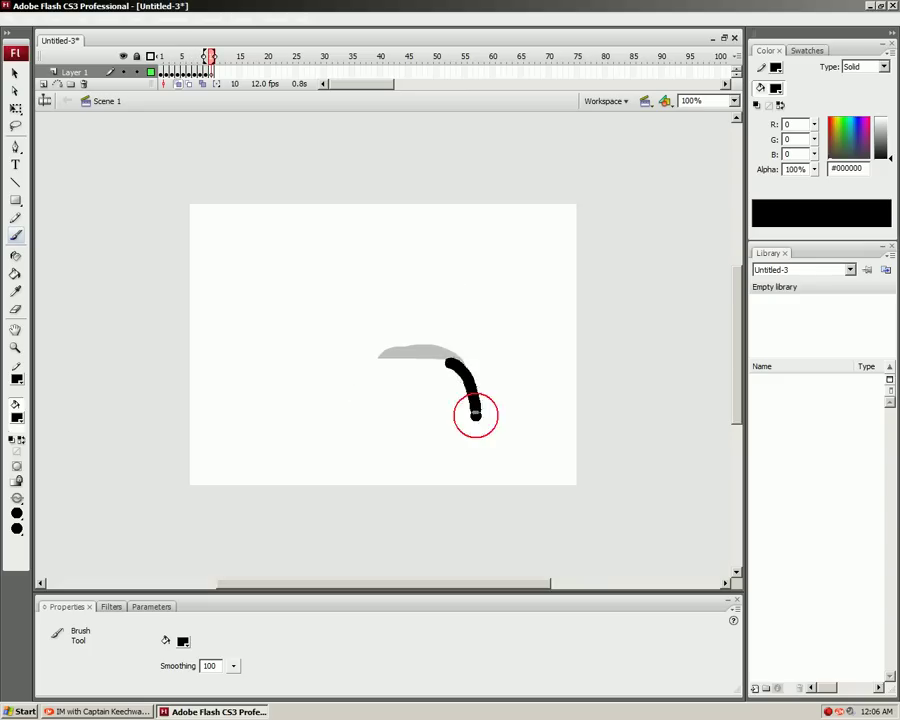
Add blank keyframes 11 to 18 and paint a small black mark in them, moving it around and up the stage
{"action": "key", "text": "F7"}
{"action": "key", "text": "F7"}
{"action": "left_click", "coordinate": [444, 428]}
{"action": "key", "text": "F7"}
{"action": "left_click", "coordinate": [424, 432]}
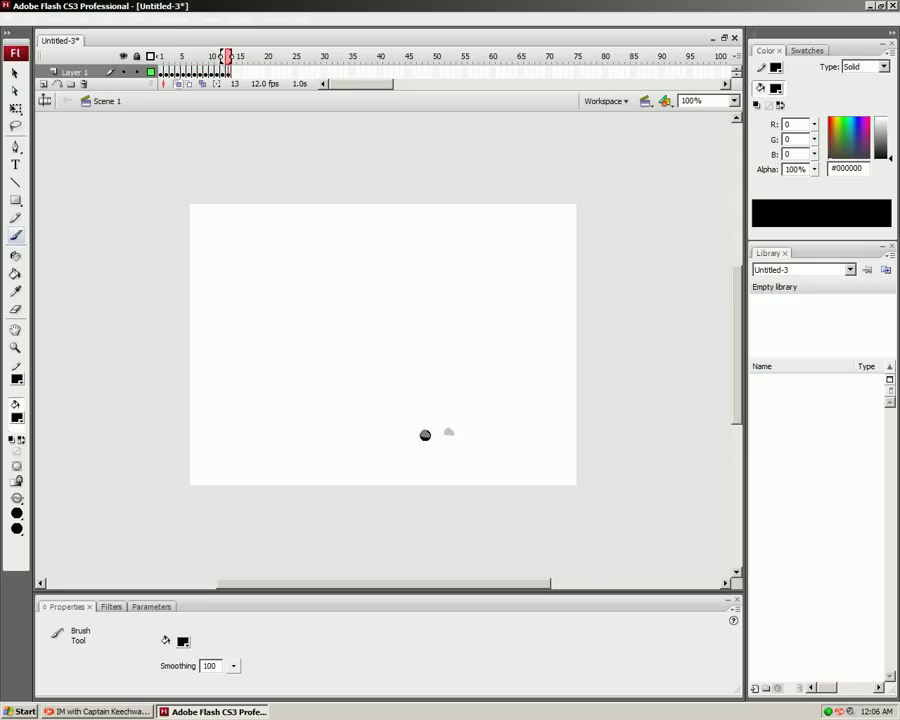
{"action": "key", "text": "F7"}
{"action": "left_click", "coordinate": [408, 418]}
{"action": "key", "text": "F7"}
{"action": "left_click", "coordinate": [409, 405]}
{"action": "key", "text": "F7"}
{"action": "left_click", "coordinate": [410, 396]}
{"action": "key", "text": "F7"}
{"action": "key", "text": "F7"}
{"action": "left_click", "coordinate": [412, 370]}
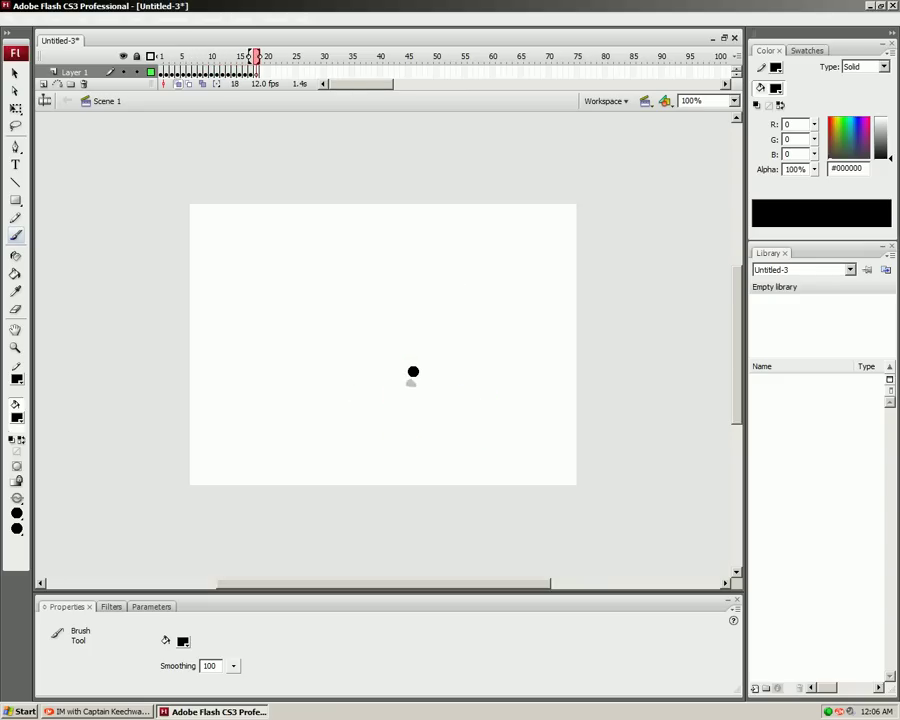
Add blank keyframes 19 to 26, moving the painted black dot further up and then towards the stage centre
{"action": "key", "text": "F7"}
{"action": "left_click", "coordinate": [416, 358]}
{"action": "key", "text": "F7"}
{"action": "left_click", "coordinate": [414, 347]}
{"action": "key", "text": "F7"}
{"action": "left_click", "coordinate": [406, 338]}
{"action": "key", "text": "F7"}
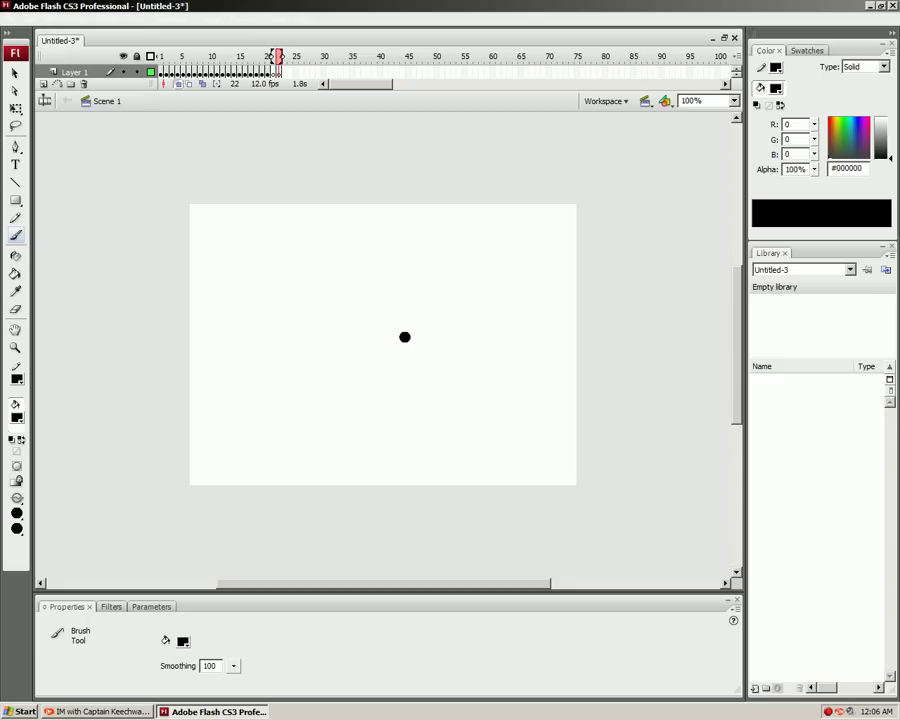
{"action": "left_click", "coordinate": [404, 337]}
{"action": "key", "text": "F7"}
{"action": "left_click", "coordinate": [388, 327]}
{"action": "key", "text": "F7"}
{"action": "left_click", "coordinate": [371, 336]}
{"action": "key", "text": "F7"}
{"action": "left_click", "coordinate": [373, 344]}
{"action": "key", "text": "F7"}
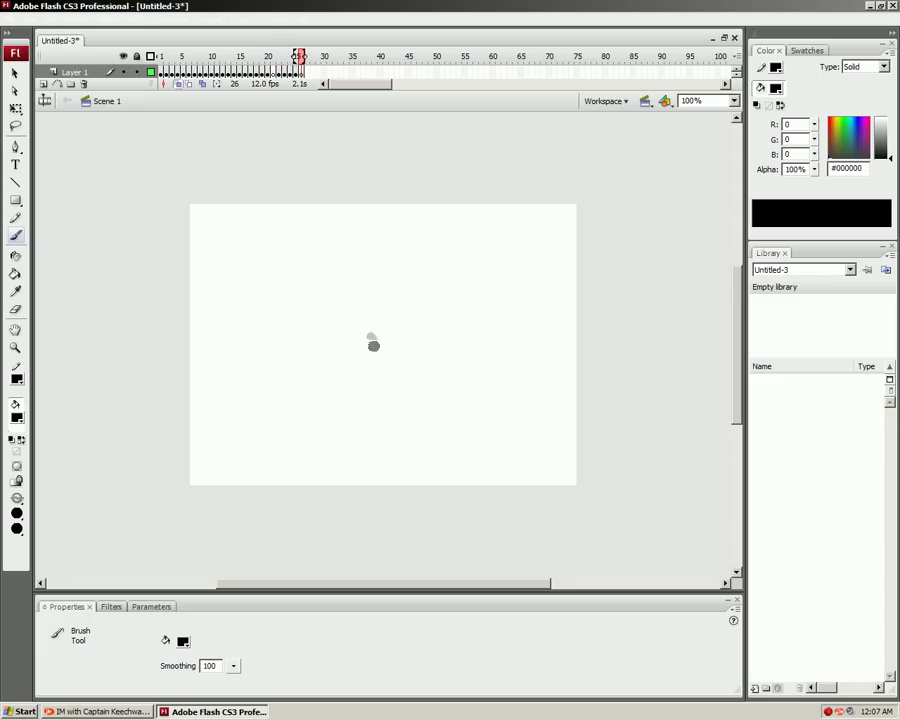
Add blank keyframes 27 to 29 and paint the black dot so it swings round the middle of the stage
{"action": "key", "text": "F7"}
{"action": "left_click", "coordinate": [400, 356]}
{"action": "key", "text": "F7"}
{"action": "left_click", "coordinate": [428, 336]}
{"action": "key", "text": "F7"}
{"action": "left_click", "coordinate": [422, 316]}
Add blank keyframes 30 to 41, painting a moving black curved stroke frame by frame, and play the animation
{"action": "key", "text": "F7"}
{"action": "mouse_move", "coordinate": [394, 307]}
{"action": "left_mouse_down"}
{"action": "mouse_move", "coordinate": [414, 346]}
{"action": "mouse_move", "coordinate": [435, 327]}
{"action": "mouse_move", "coordinate": [428, 305]}
{"action": "mouse_move", "coordinate": [379, 283]}
{"action": "mouse_move", "coordinate": [341, 297]}
{"action": "mouse_move", "coordinate": [338, 359]}
{"action": "mouse_move", "coordinate": [375, 363]}
{"action": "mouse_move", "coordinate": [395, 346]}
{"action": "mouse_move", "coordinate": [388, 323]}
{"action": "mouse_move", "coordinate": [347, 309]}
{"action": "mouse_move", "coordinate": [285, 361]}
{"action": "mouse_move", "coordinate": [336, 421]}
{"action": "mouse_move", "coordinate": [373, 376]}
{"action": "mouse_move", "coordinate": [324, 330]}
{"action": "mouse_move", "coordinate": [304, 329]}
{"action": "mouse_move", "coordinate": [256, 387]}
{"action": "mouse_move", "coordinate": [261, 412]}
{"action": "mouse_move", "coordinate": [376, 420]}
{"action": "left_mouse_up"}
{"action": "key", "text": "F7"}
{"action": "key", "text": "F7"}
{"action": "key", "text": "F7"}
{"action": "key", "text": "F7"}
{"action": "key", "text": "F7"}
{"action": "key", "text": "F7"}
{"action": "key", "text": "F7"}
{"action": "key", "text": "F7"}
{"action": "key", "text": "F7"}
{"action": "key", "text": "F7"}
{"action": "key", "text": "F7"}
{"action": "key", "text": "Return"}
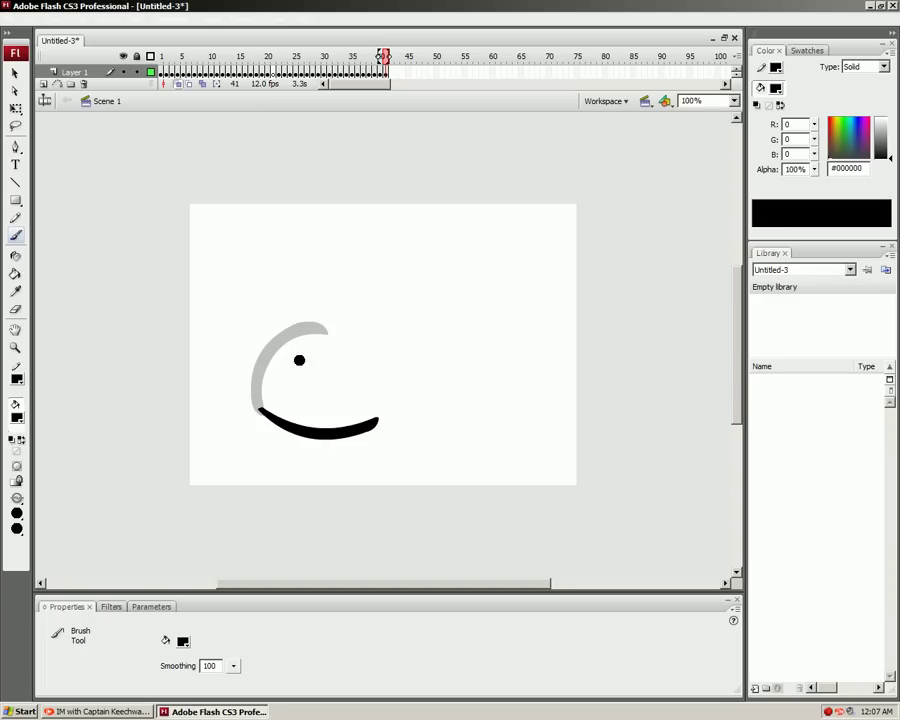
Set the brush fill to the red-to-black radial gradient, paint a test stroke, and play the animation
{"action": "left_click", "coordinate": [182, 641]}
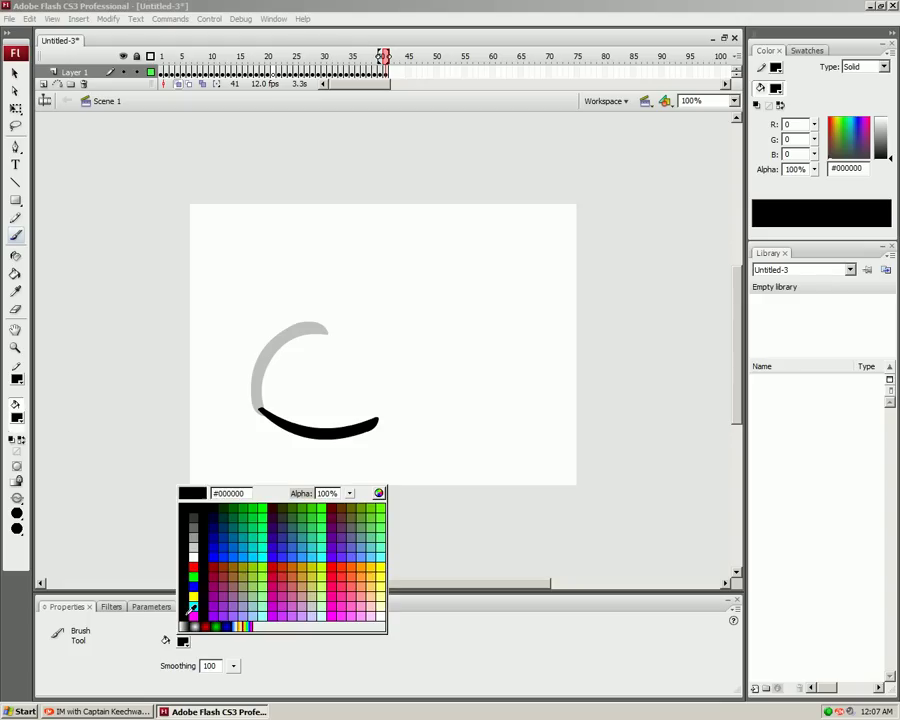
{"action": "left_click", "coordinate": [193, 567]}
{"action": "left_click_drag", "start_coordinate": [356, 402], "coordinate": [399, 369]}
{"action": "key", "text": "Return"}
{"action": "left_click", "coordinate": [329, 356]}
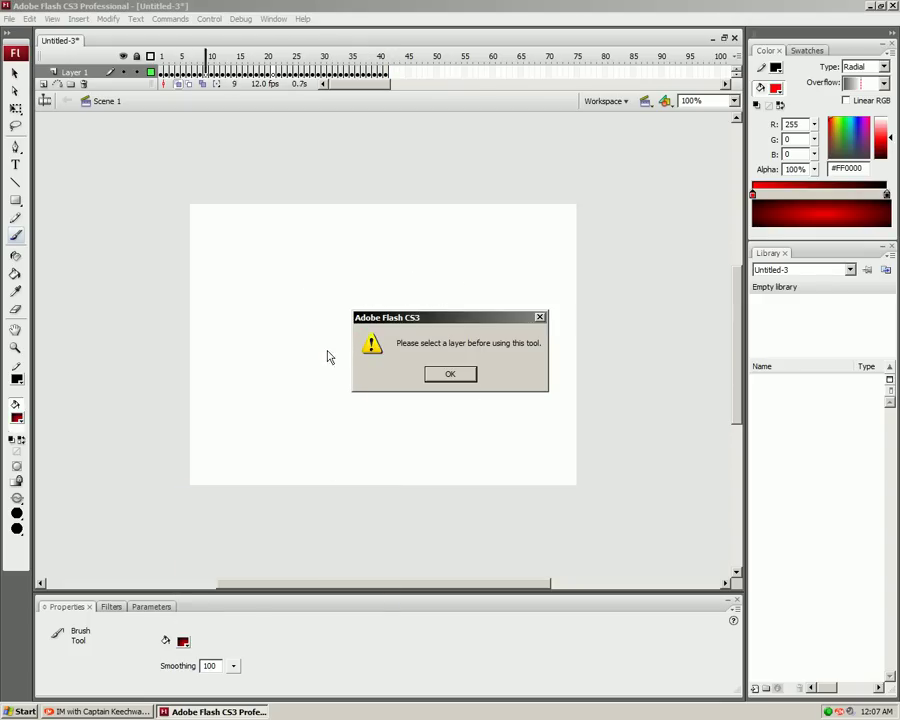
{"action": "left_click", "coordinate": [454, 374]}
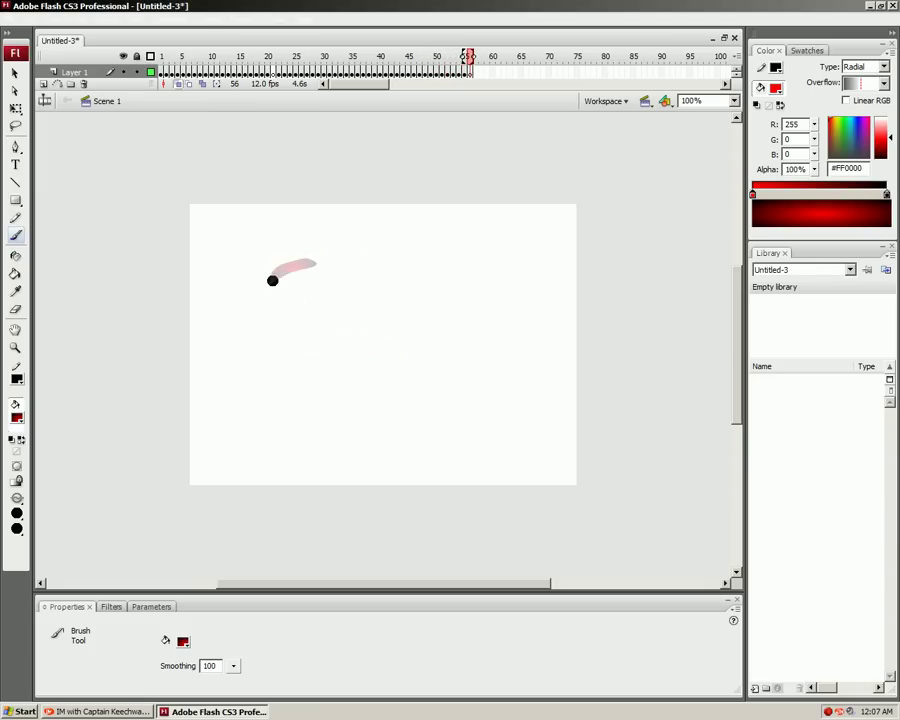
Extend the animation to frame 61 by painting a moving red gradient stroke in new keyframes, and play it
{"action": "mouse_move", "coordinate": [293, 378]}
{"action": "left_mouse_down"}
{"action": "mouse_move", "coordinate": [352, 379]}
{"action": "mouse_move", "coordinate": [372, 335]}
{"action": "mouse_move", "coordinate": [307, 287]}
{"action": "mouse_move", "coordinate": [241, 297]}
{"action": "left_mouse_up"}
{"action": "key", "text": "F6"}
{"action": "key", "text": "F6"}
{"action": "key", "text": "Return"}
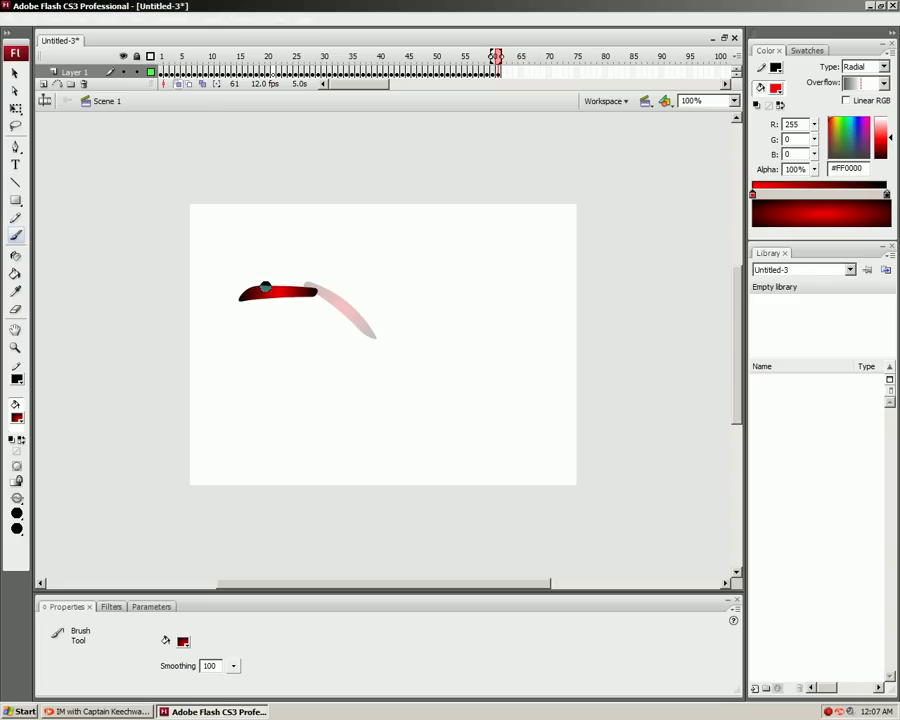
Close the frame-by-frame document without saving it and create a new Flash file
{"action": "right_click", "coordinate": [60, 42]}
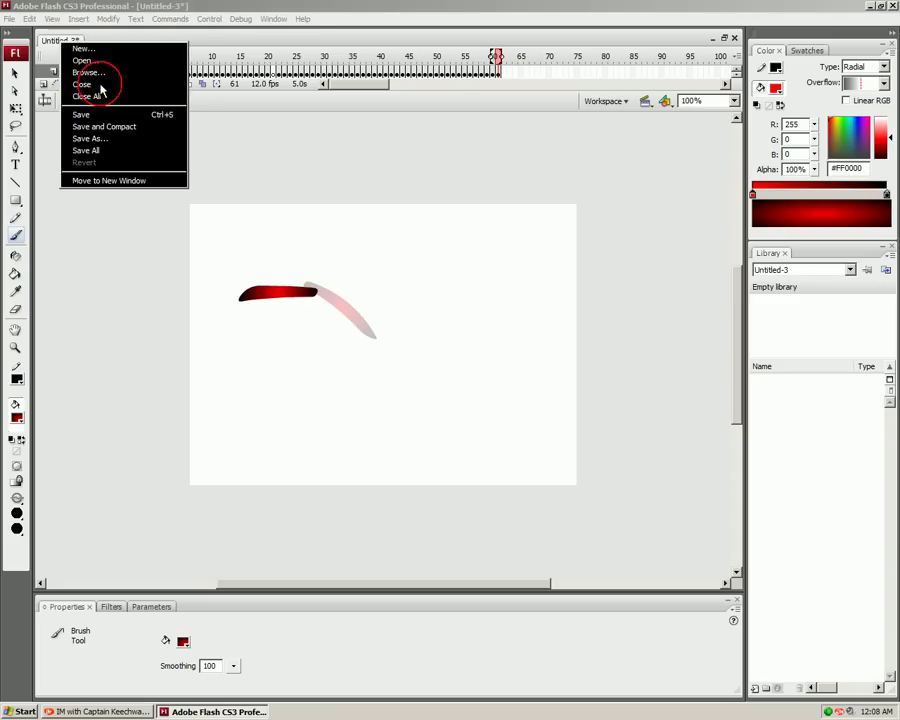
{"action": "left_click", "coordinate": [90, 83]}
{"action": "left_click", "coordinate": [437, 374]}
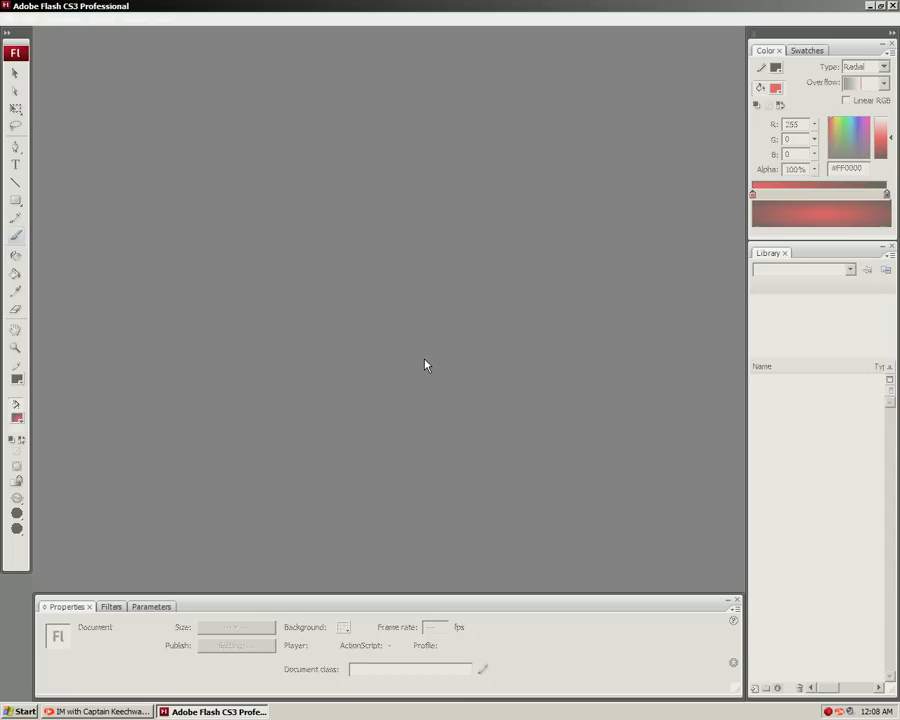
{"action": "left_click", "coordinate": [432, 245]}
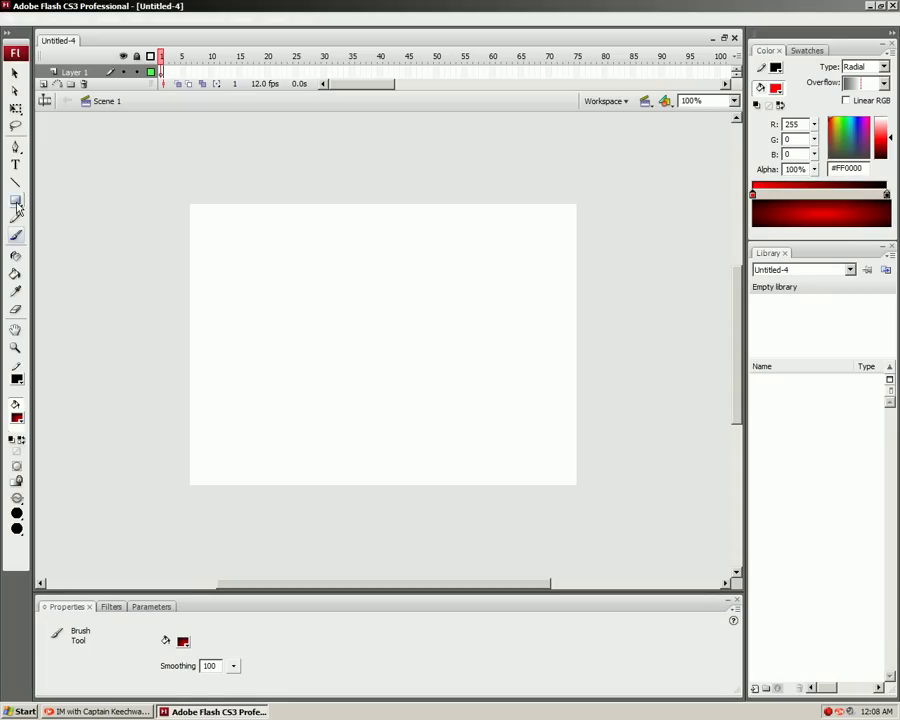
Draw a red radial gradient rectangle about 93 by 58 pixels on the stage and convert it to a movie clip symbol
{"action": "left_click", "coordinate": [16, 202]}
{"action": "left_click_drag", "start_coordinate": [311, 305], "coordinate": [376, 347]}
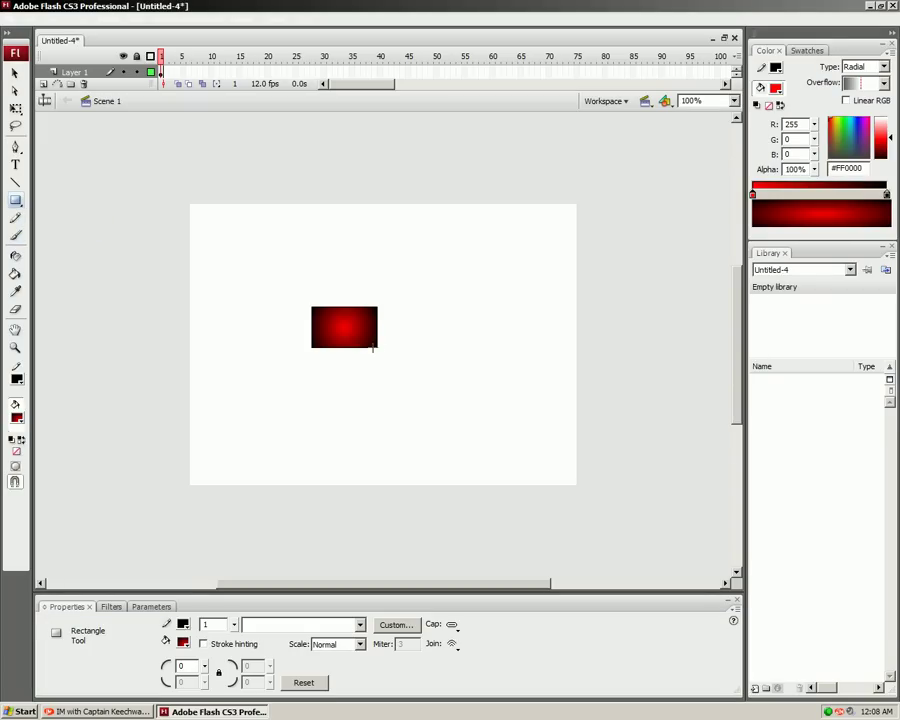
{"action": "left_click", "coordinate": [17, 73]}
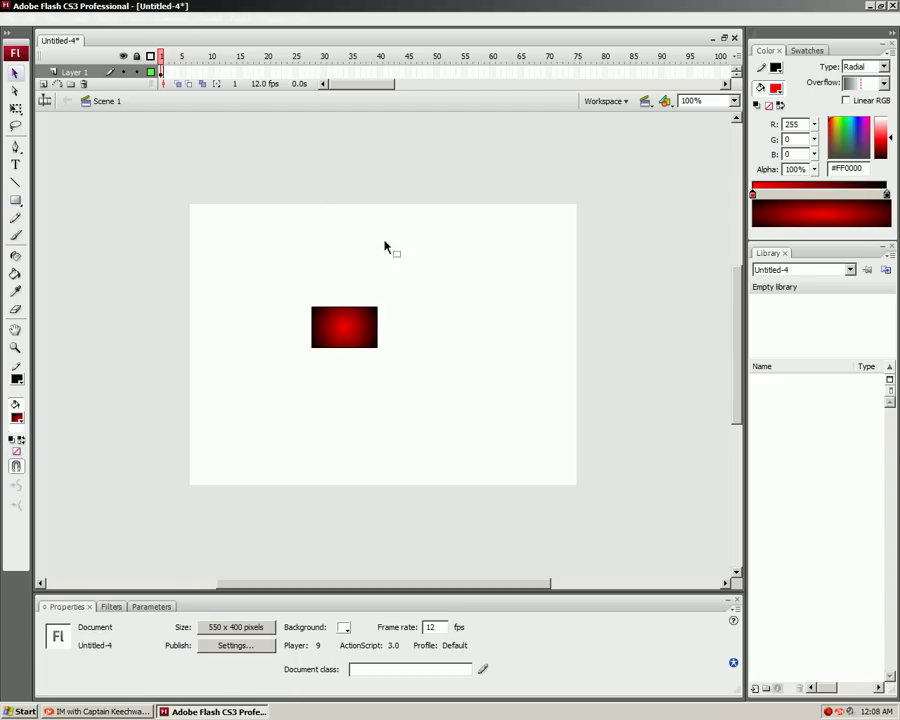
{"action": "left_click_drag", "start_coordinate": [396, 283], "coordinate": [235, 381]}
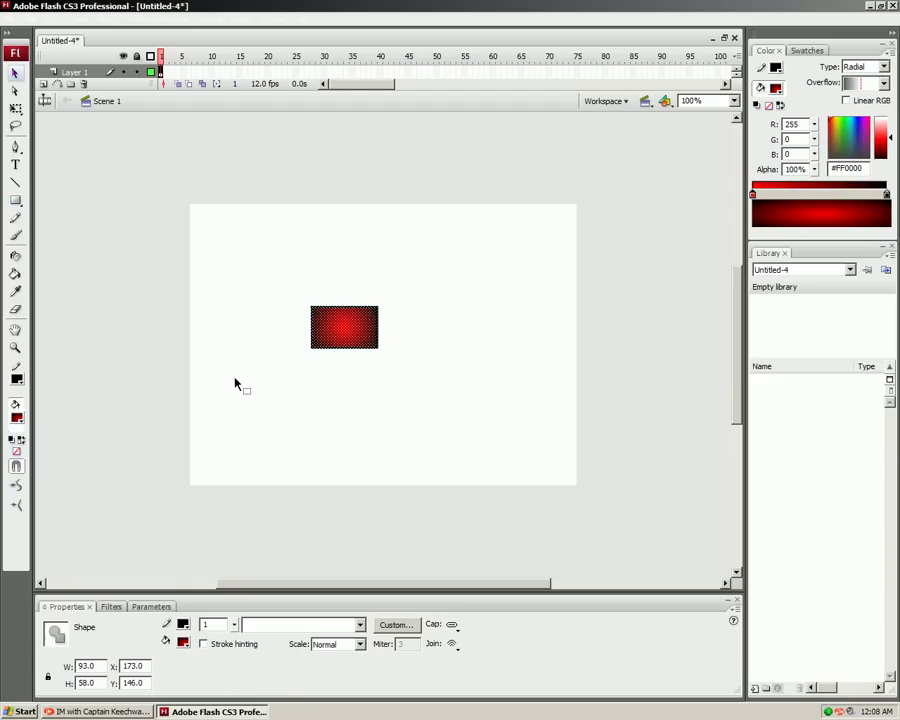
{"action": "key", "text": "F8"}
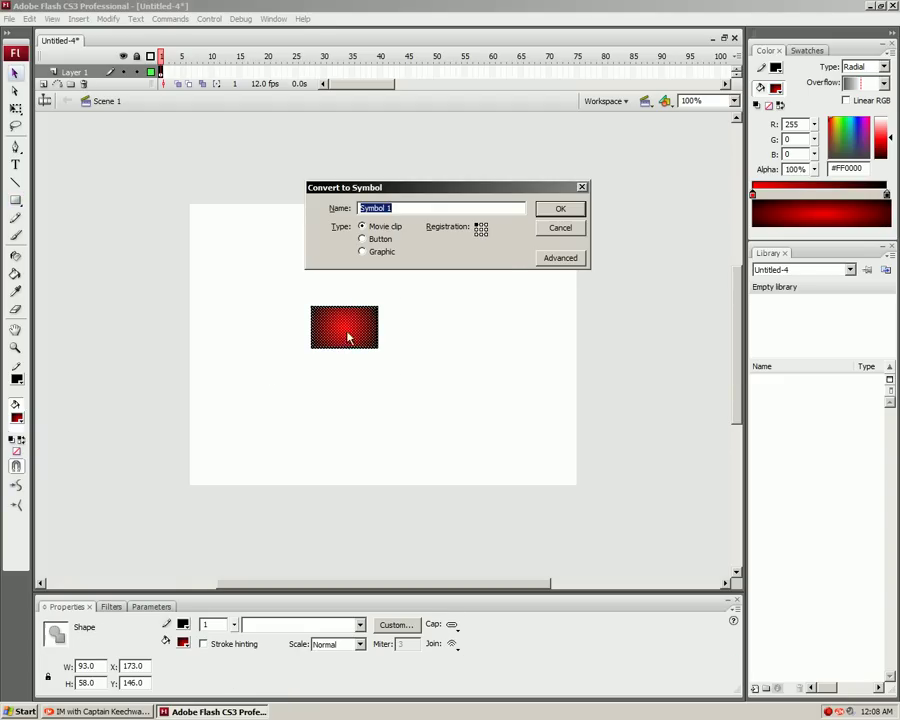
{"action": "left_click", "coordinate": [557, 212]}
Move the movie clip to the stage's upper-left corner, about X 18, Y 18, and insert a keyframe at frame 15
{"action": "left_click_drag", "start_coordinate": [315, 307], "coordinate": [228, 244]}
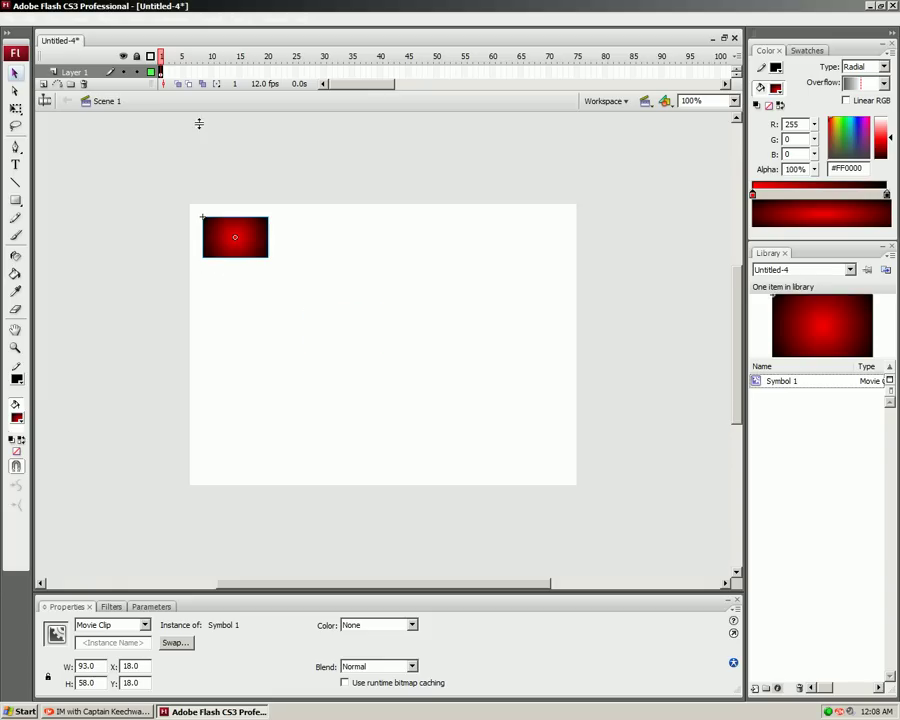
{"action": "right_click", "coordinate": [242, 72]}
{"action": "left_click", "coordinate": [287, 143]}
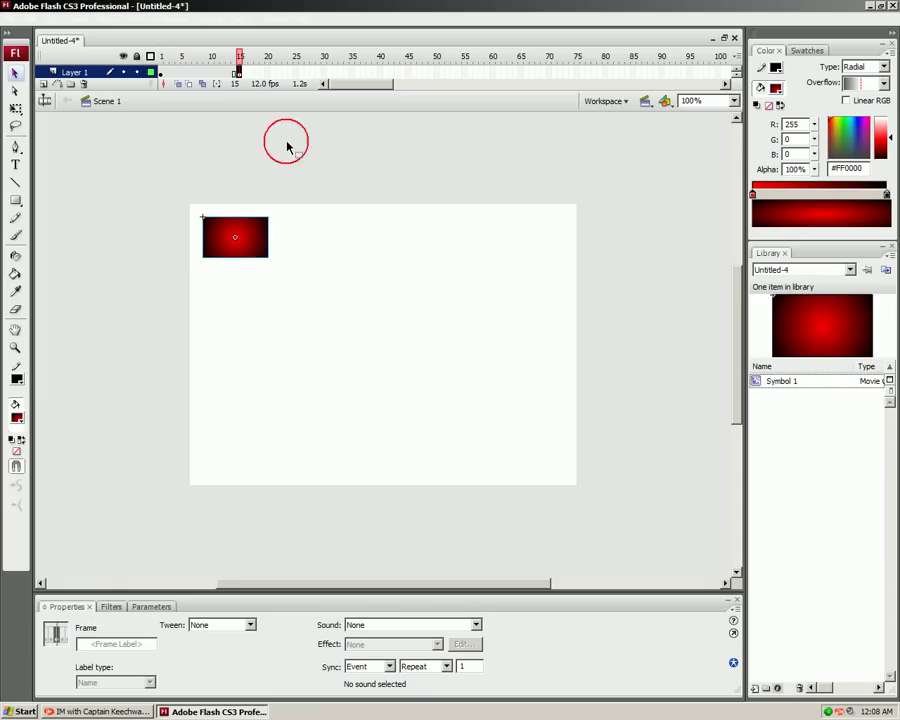
Move the movie clip in frame 15 to the stage's lower-right corner, about X 439, Y 319
{"action": "left_click_drag", "start_coordinate": [245, 251], "coordinate": [538, 460]}
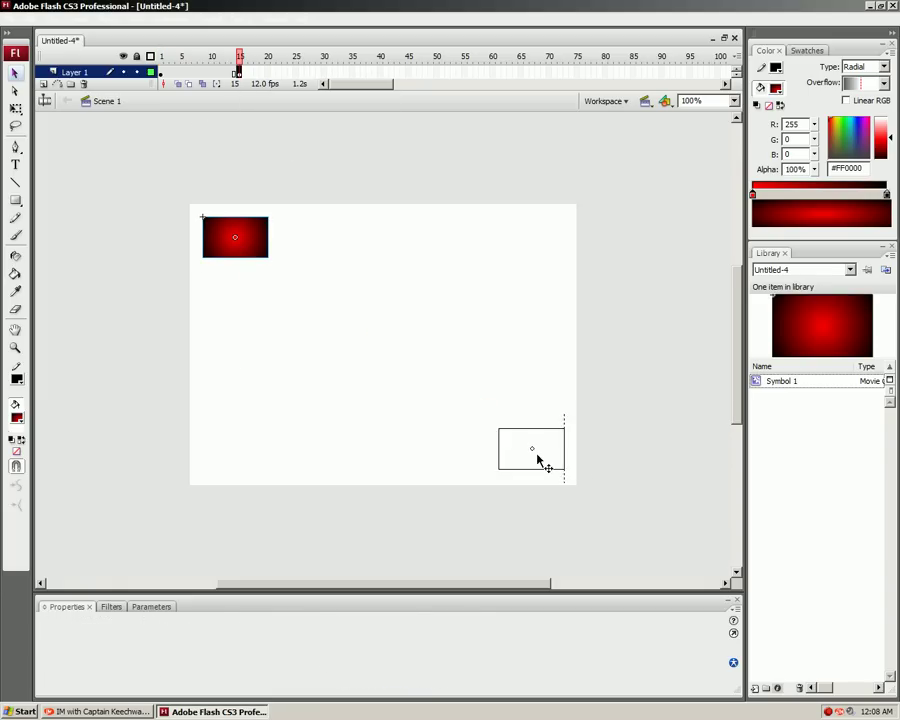
{"action": "left_click", "coordinate": [457, 410]}
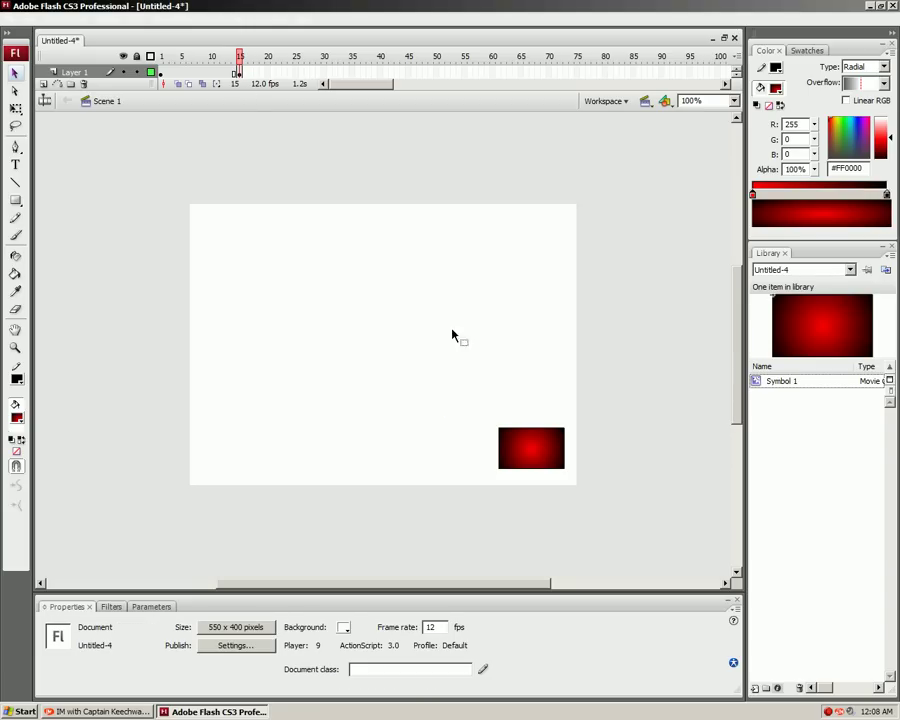
{"action": "left_click", "coordinate": [548, 466]}
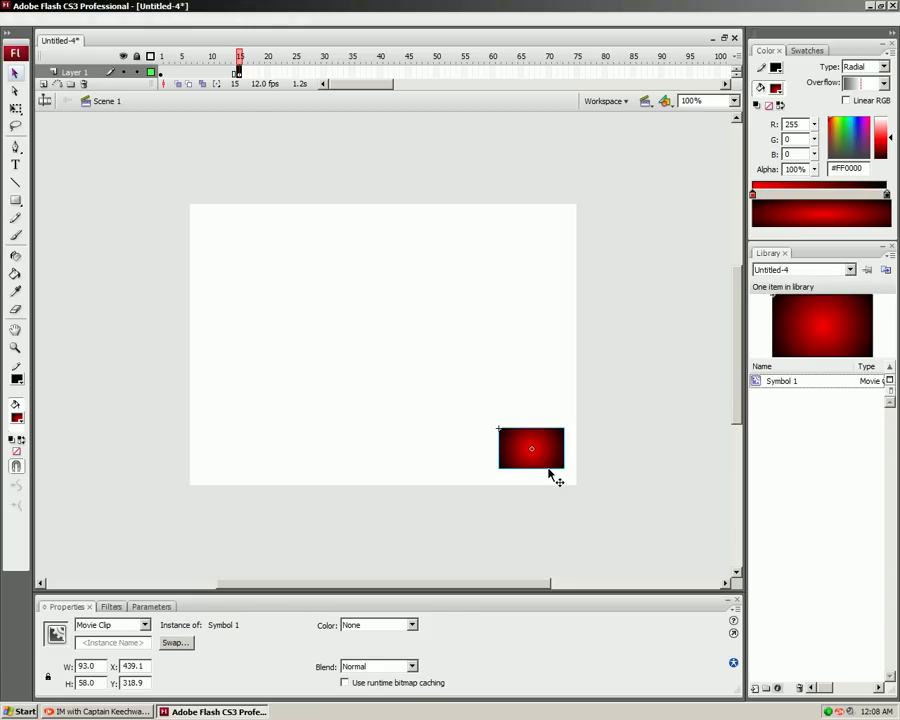
Apply a Motion tween to the frames from 1 to 15 and play the animation from frame 1
{"action": "left_click", "coordinate": [239, 72]}
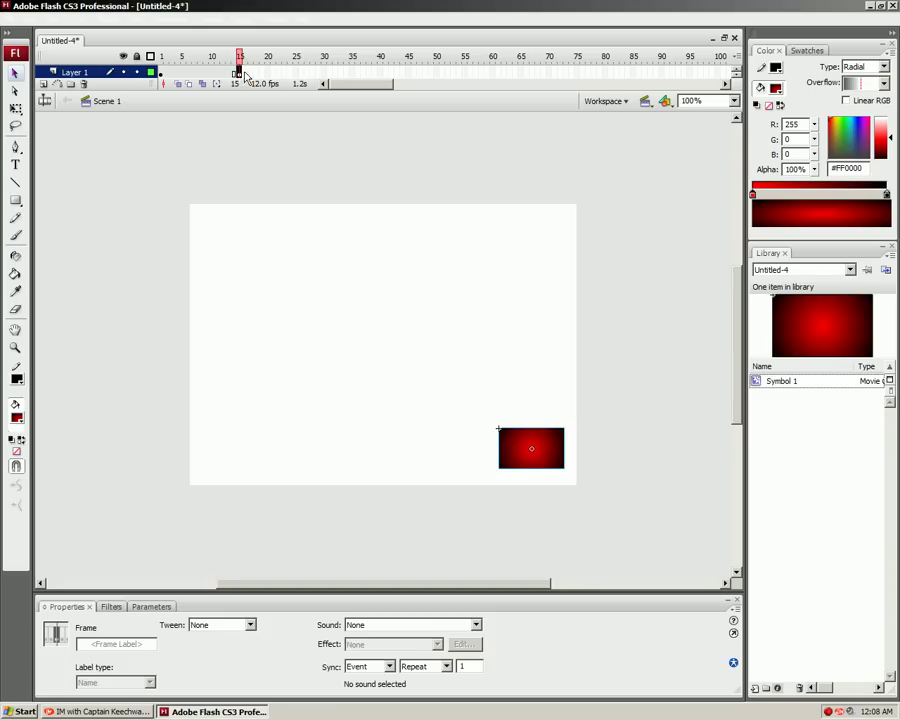
{"action": "left_click_drag", "start_coordinate": [245, 77], "coordinate": [160, 74]}
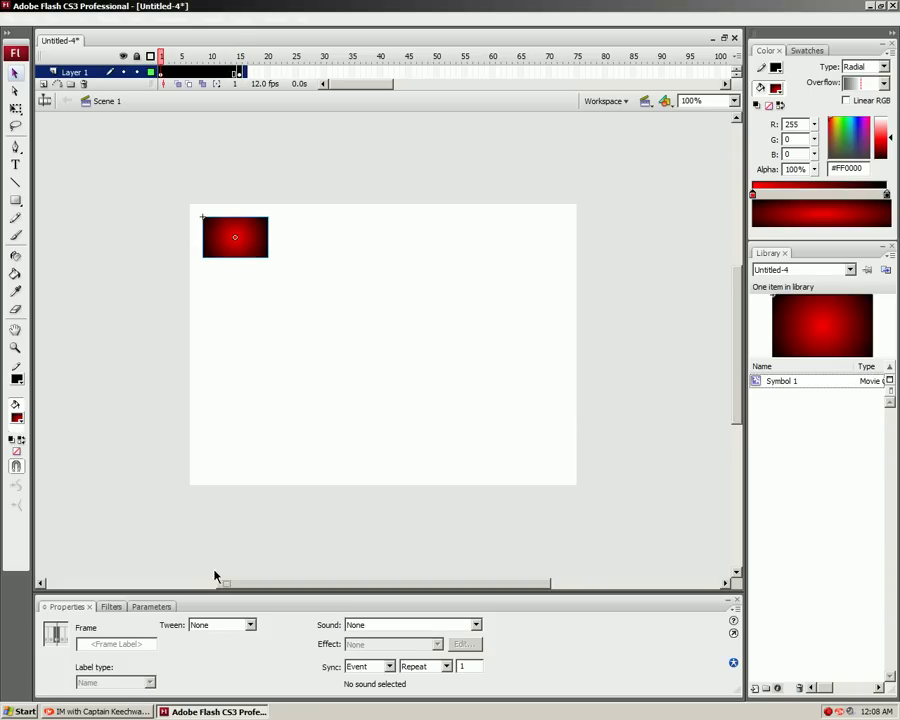
{"action": "left_click", "coordinate": [247, 627]}
{"action": "left_click", "coordinate": [240, 643]}
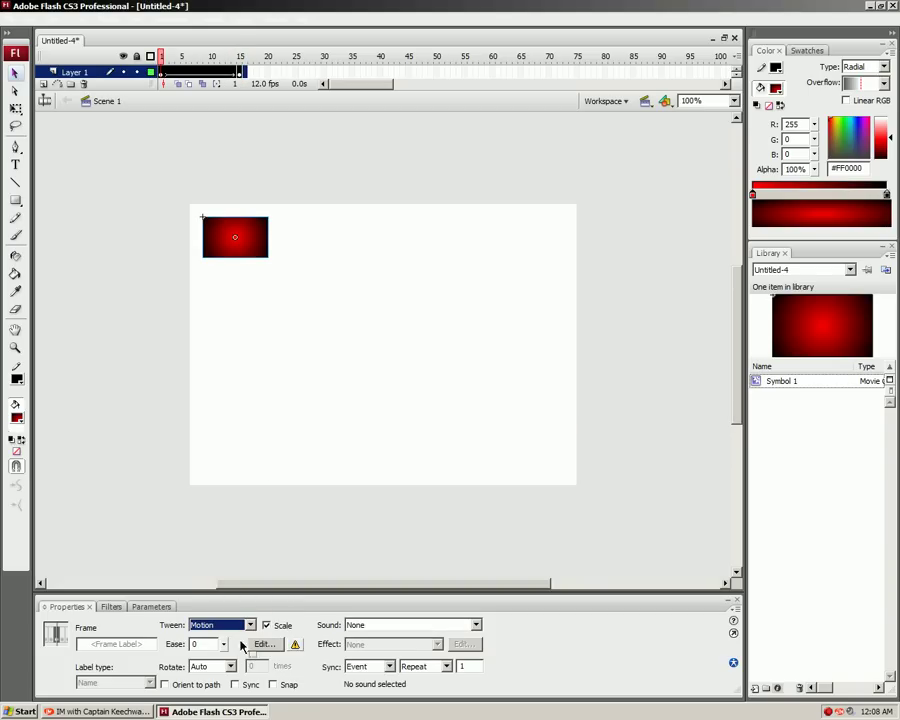
{"action": "left_click", "coordinate": [160, 74]}
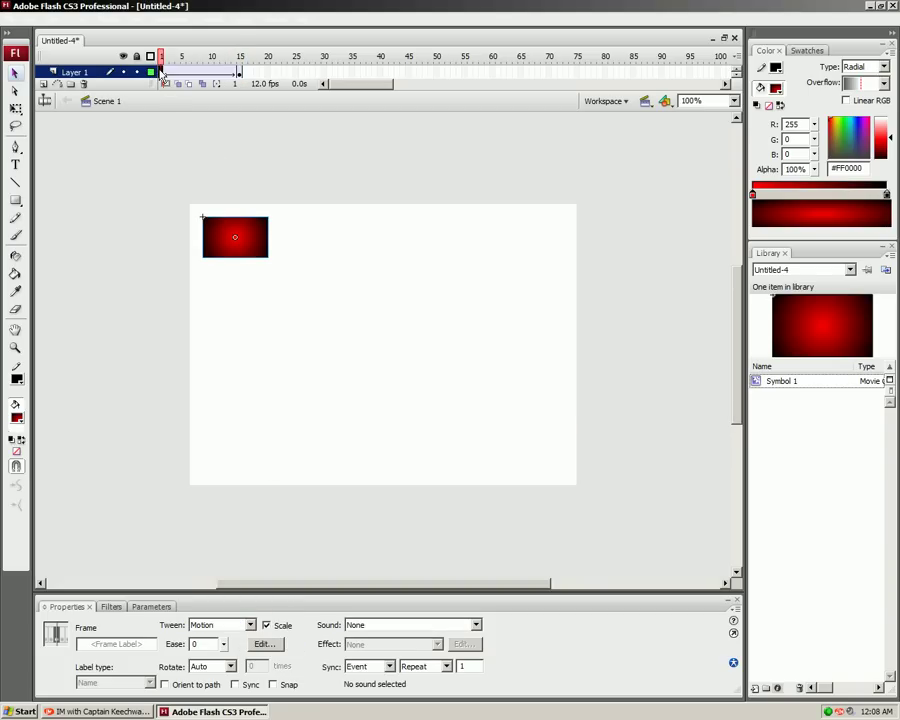
{"action": "key", "text": "Return"}
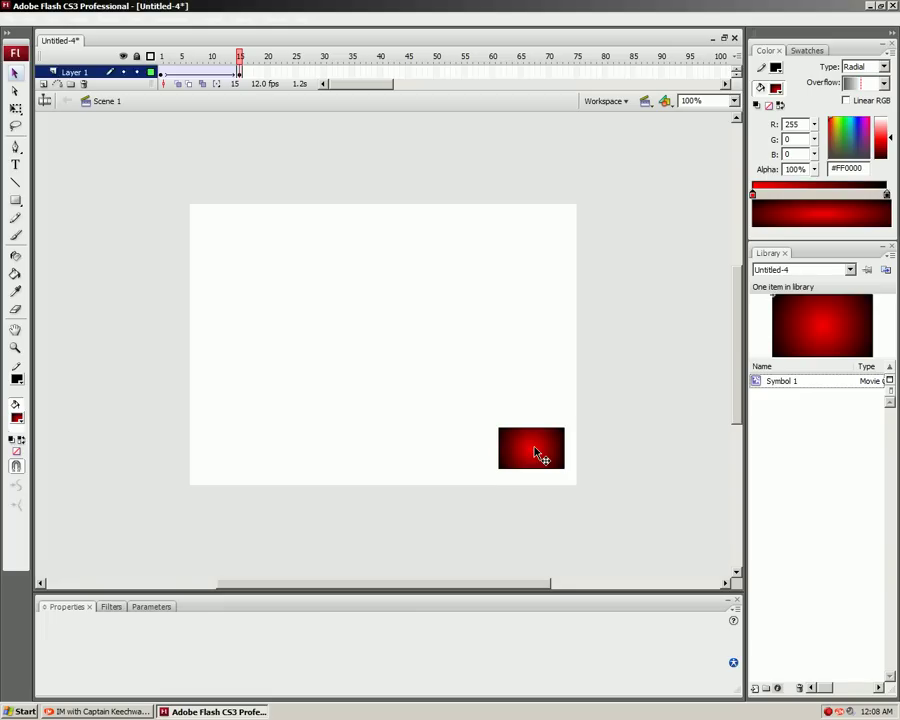
Move the movie clip in frame 15 back to the stage's upper-left corner, about X 3, Y 7
{"action": "left_click_drag", "start_coordinate": [535, 453], "coordinate": [228, 234]}
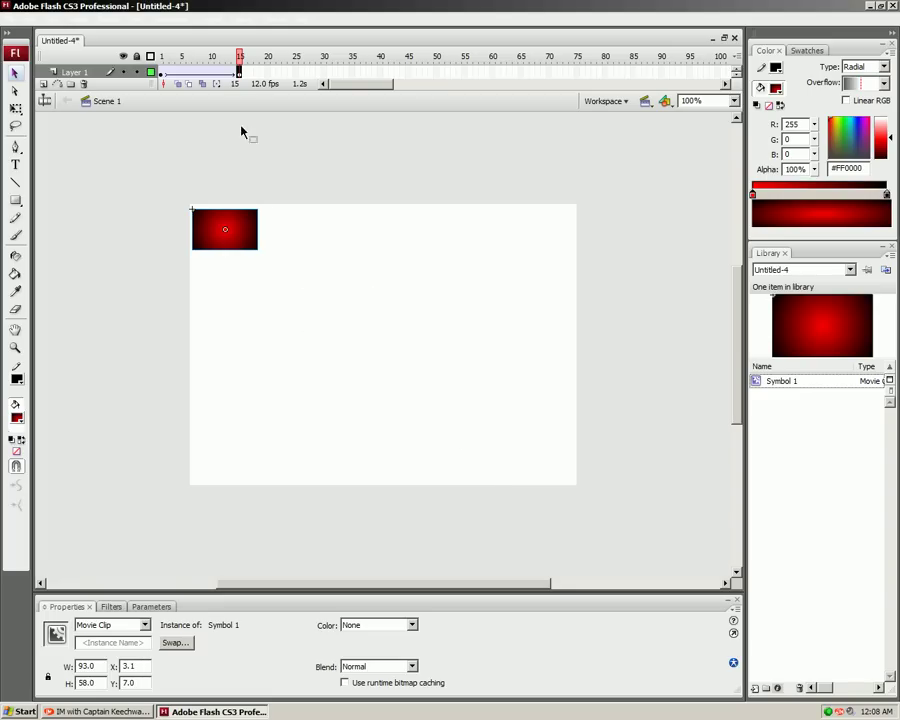
Insert a keyframe at frame 26, move its movie clip toward the stage's lower-right corner, about X 362, Y 280, and play the animation
{"action": "right_click", "coordinate": [302, 73]}
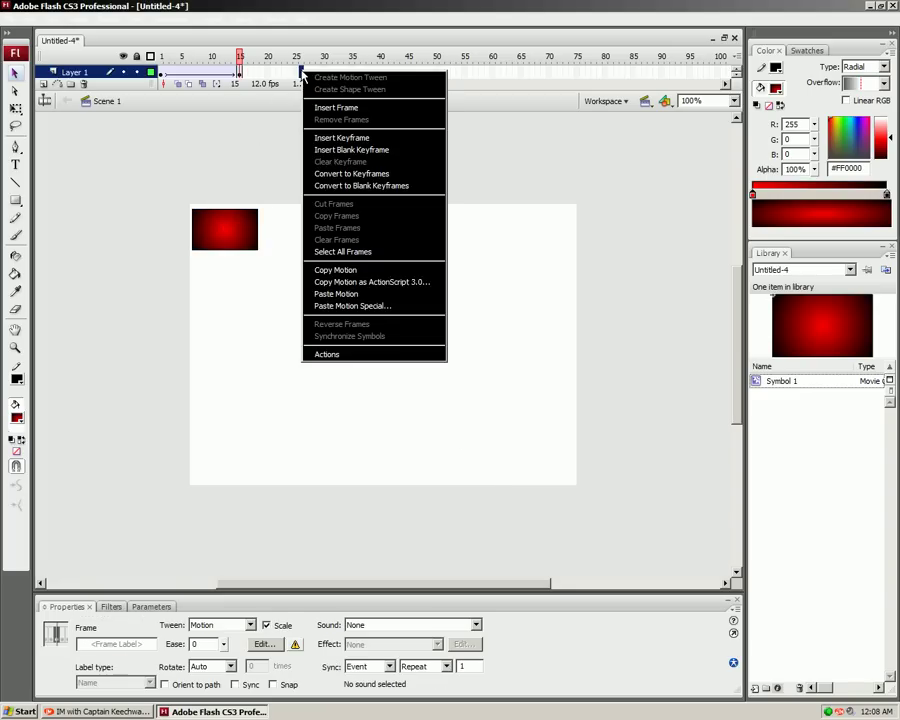
{"action": "left_click", "coordinate": [330, 137]}
{"action": "mouse_move", "coordinate": [237, 238]}
{"action": "left_mouse_down"}
{"action": "mouse_move", "coordinate": [474, 428]}
{"action": "mouse_move", "coordinate": [307, 283]}
{"action": "mouse_move", "coordinate": [227, 231]}
{"action": "mouse_move", "coordinate": [232, 240]}
{"action": "left_mouse_up"}
{"action": "key", "text": "Return"}
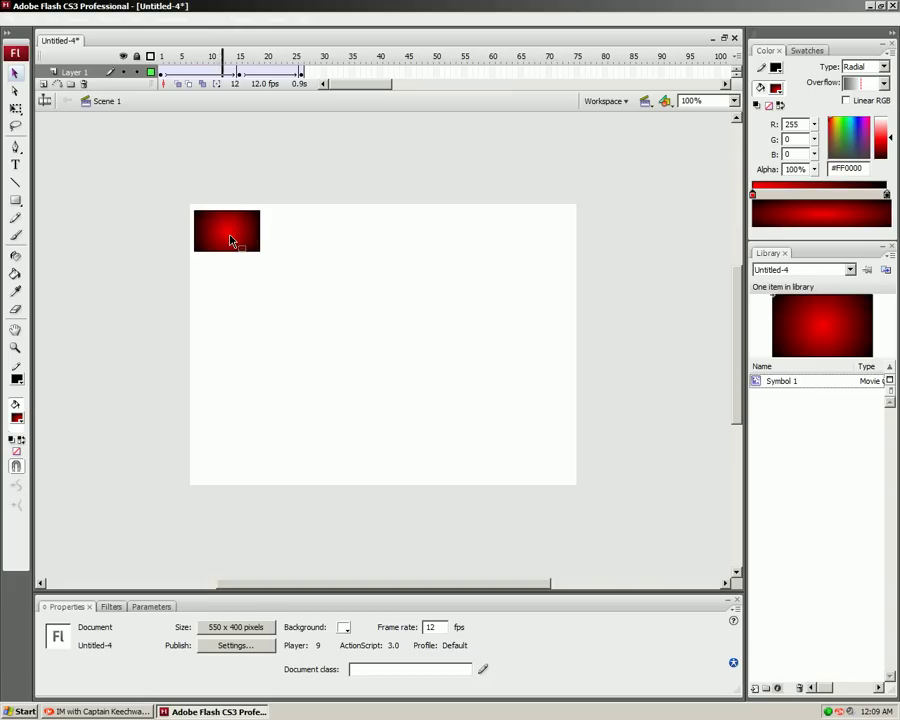
{"action": "left_click_drag", "start_coordinate": [230, 240], "coordinate": [485, 432]}
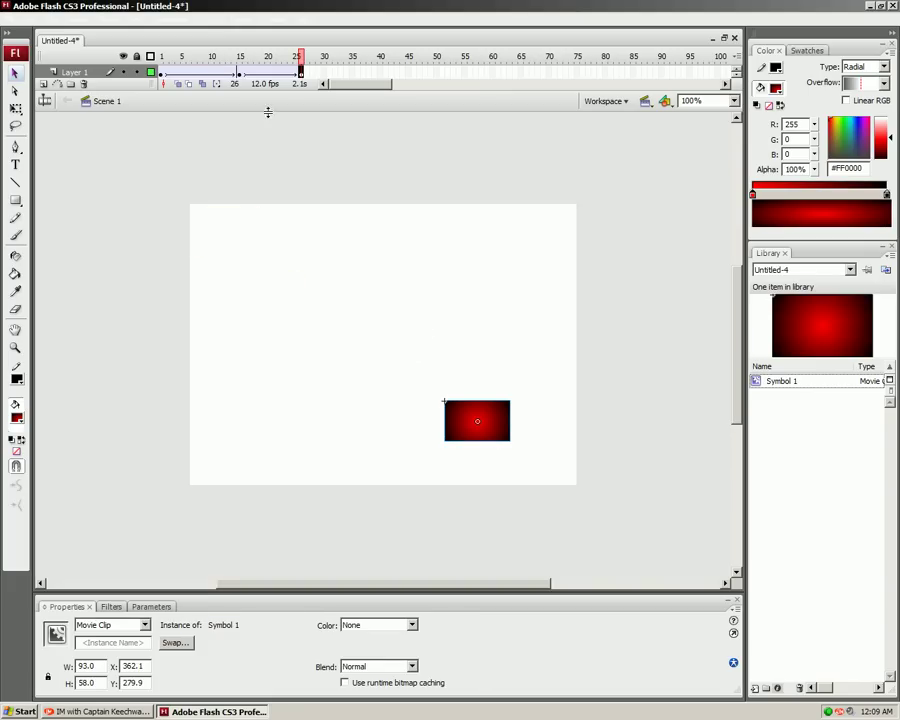
{"action": "key", "text": "Return"}
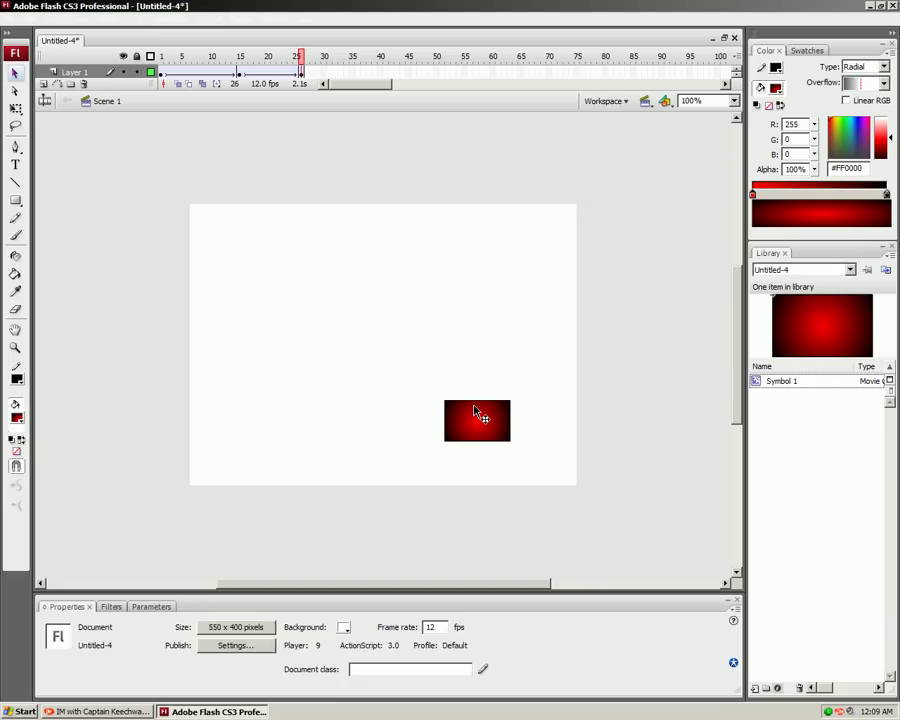
Replace the movie clip in frame 26 with an oval drawn in the lower-right part of the stage using the Oval tool
{"action": "right_click", "coordinate": [474, 407]}
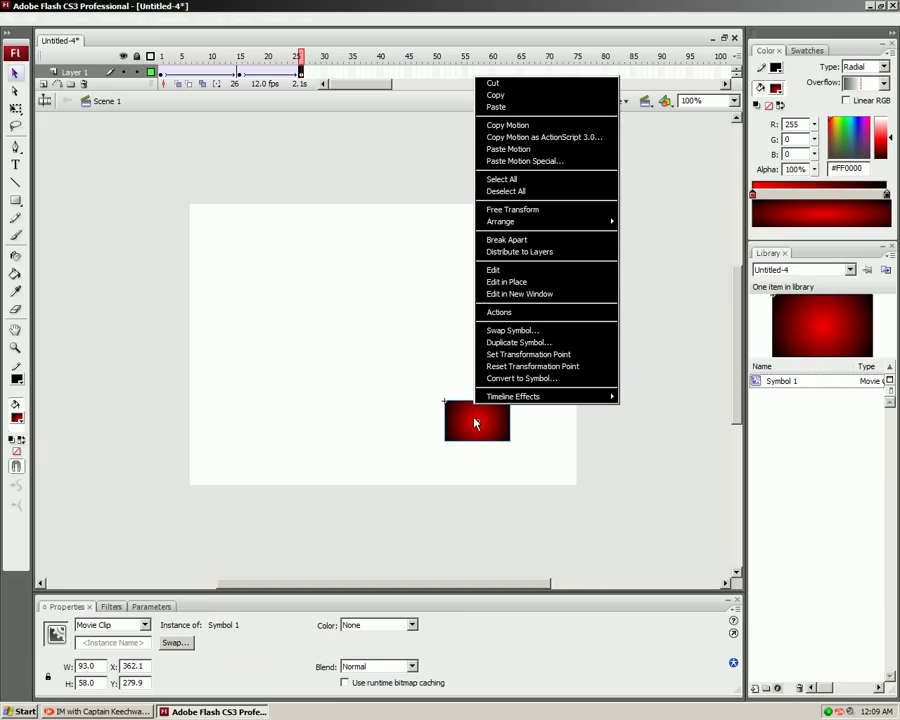
{"action": "left_click", "coordinate": [474, 423]}
{"action": "key", "text": "Delete"}
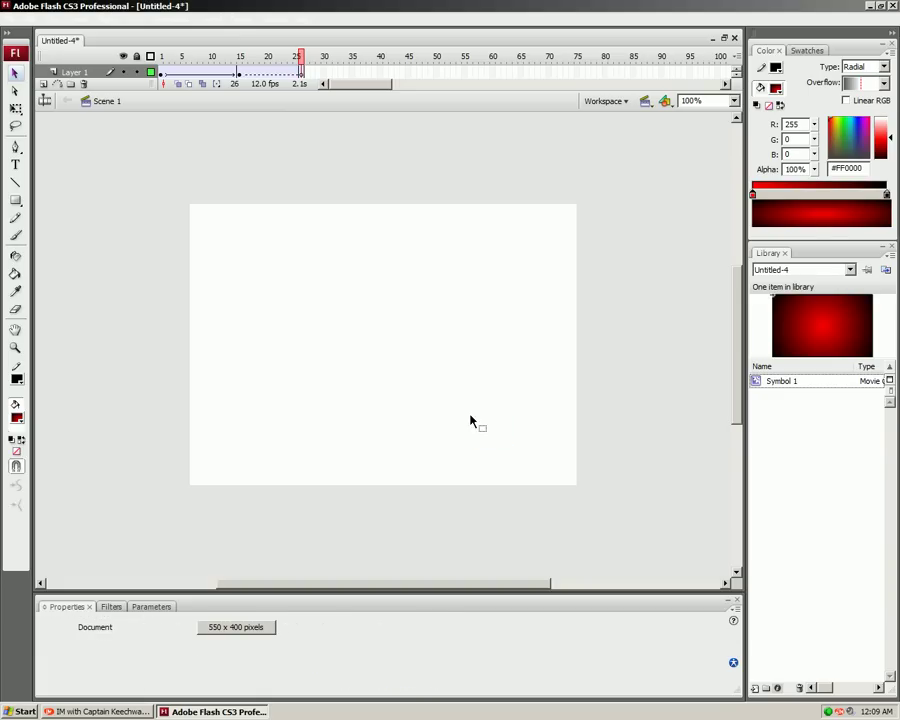
{"action": "left_click", "coordinate": [15, 200]}
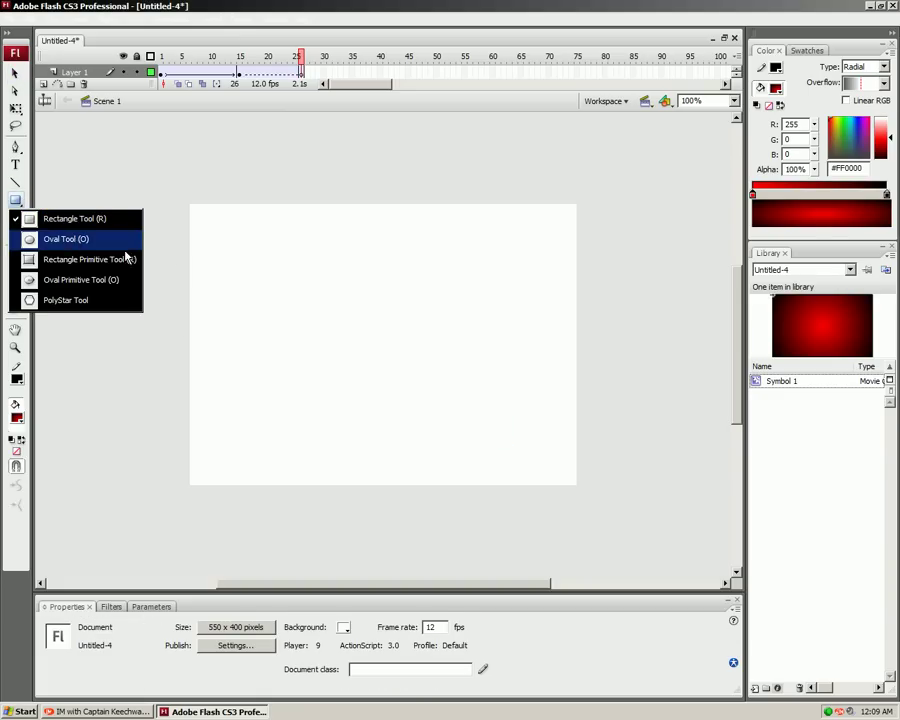
{"action": "left_click", "coordinate": [60, 239]}
{"action": "left_click_drag", "start_coordinate": [404, 366], "coordinate": [487, 437]}
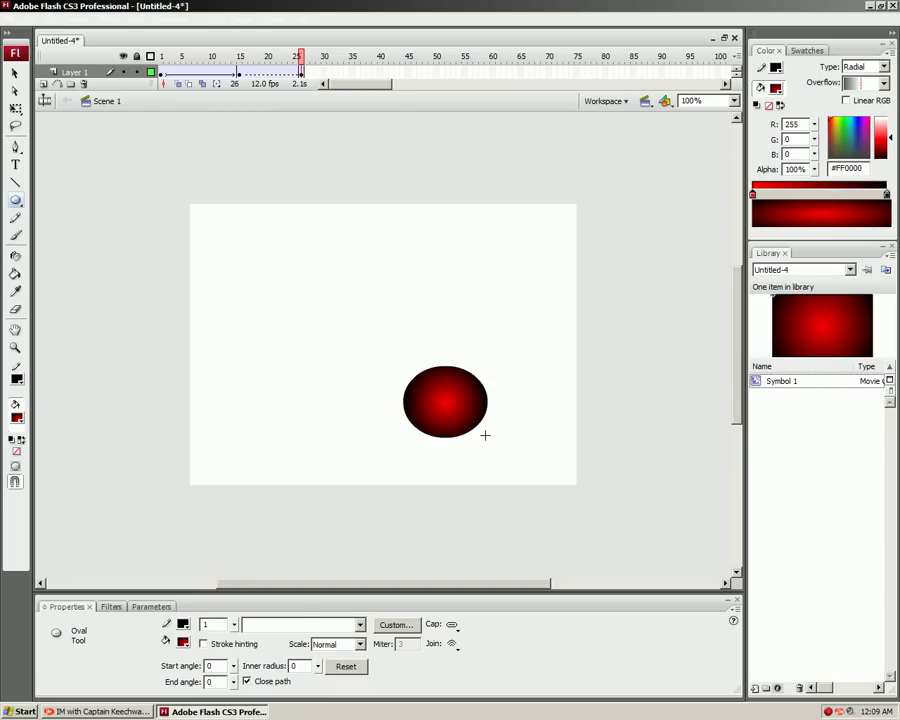
Insert a keyframe at frame 33 and draw a circle in place of the oval, slightly farther right on the stage
{"action": "right_click", "coordinate": [341, 72]}
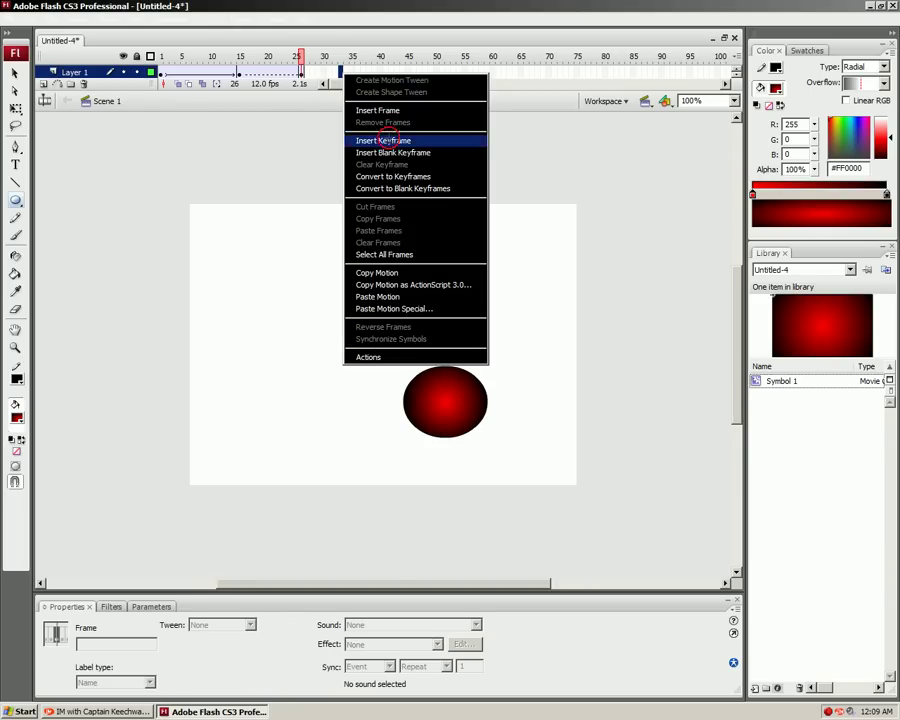
{"action": "left_click", "coordinate": [383, 140]}
{"action": "left_click_drag", "start_coordinate": [438, 357], "coordinate": [502, 421]}
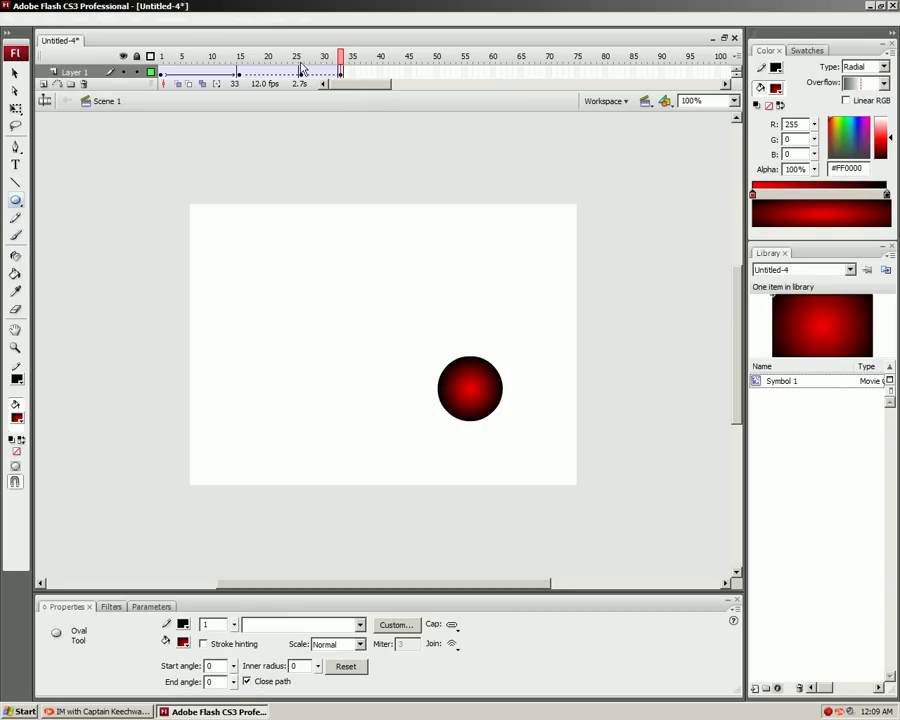
Apply a Shape tween to the frames from 15 to 33 and play the animation
{"action": "left_click", "coordinate": [163, 73]}
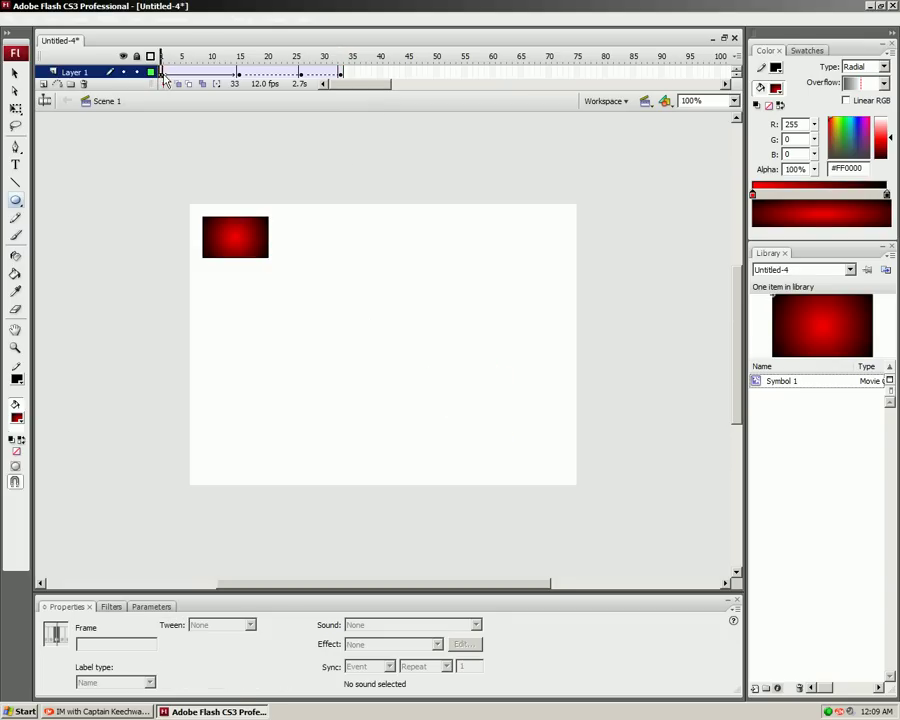
{"action": "left_click_drag", "start_coordinate": [165, 75], "coordinate": [340, 73]}
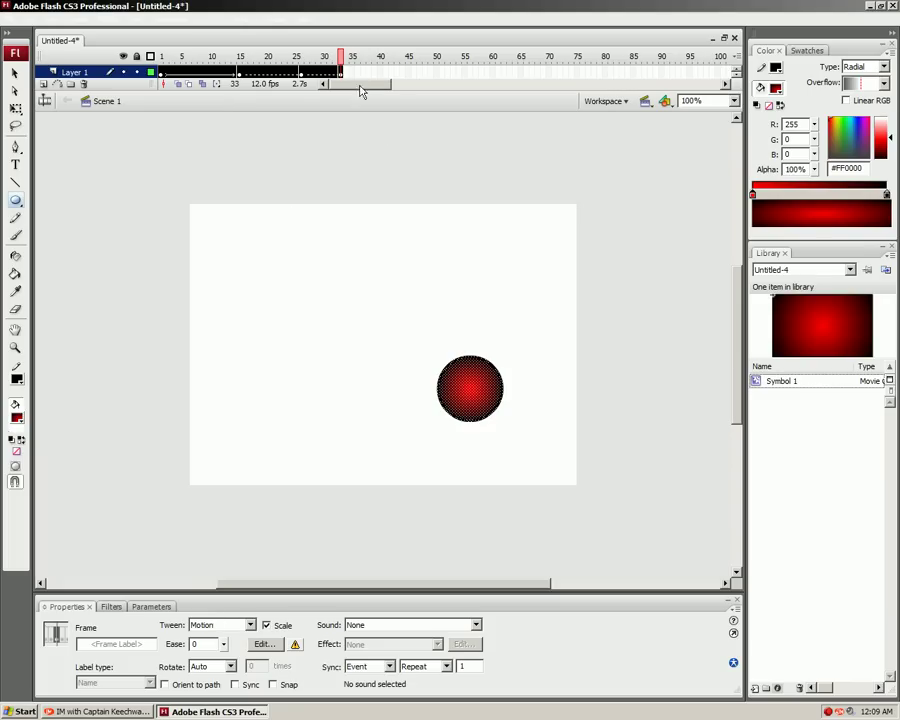
{"action": "left_click_drag", "start_coordinate": [340, 73], "coordinate": [240, 73]}
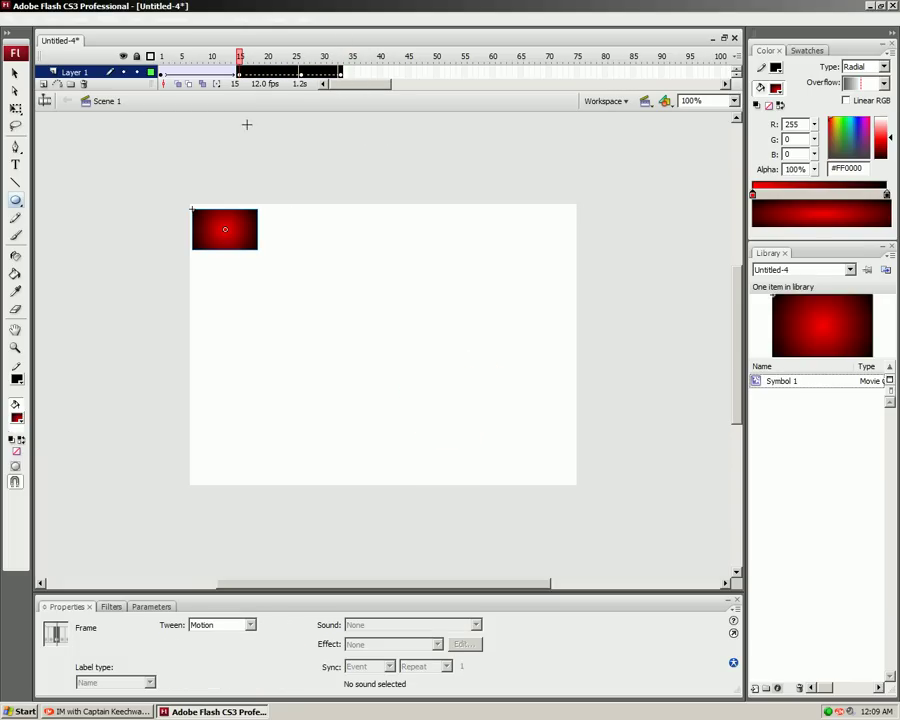
{"action": "left_click", "coordinate": [250, 625]}
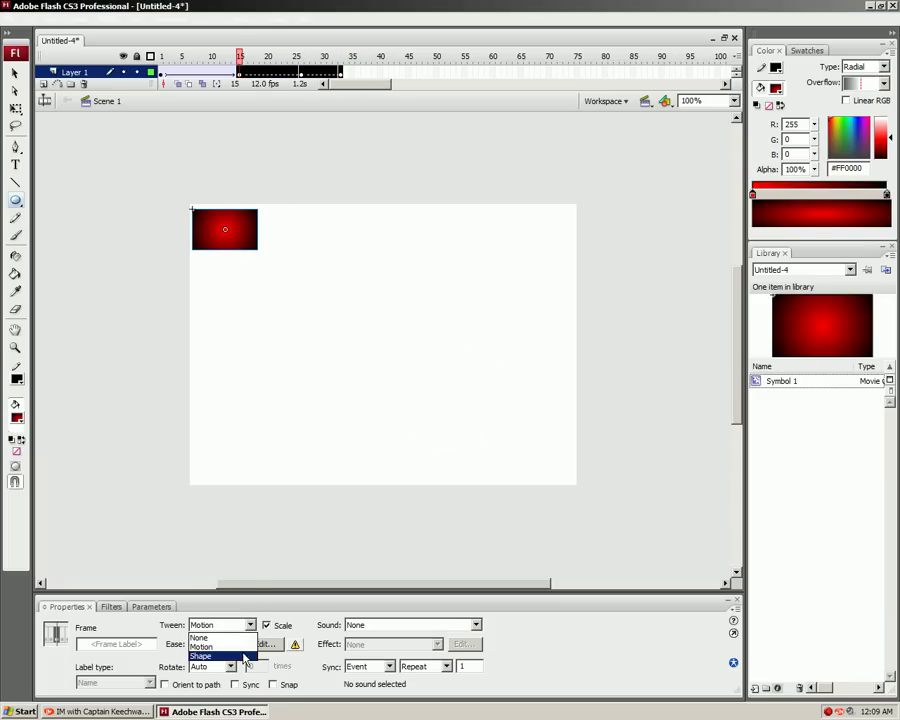
{"action": "left_click", "coordinate": [244, 656]}
{"action": "left_click", "coordinate": [348, 432]}
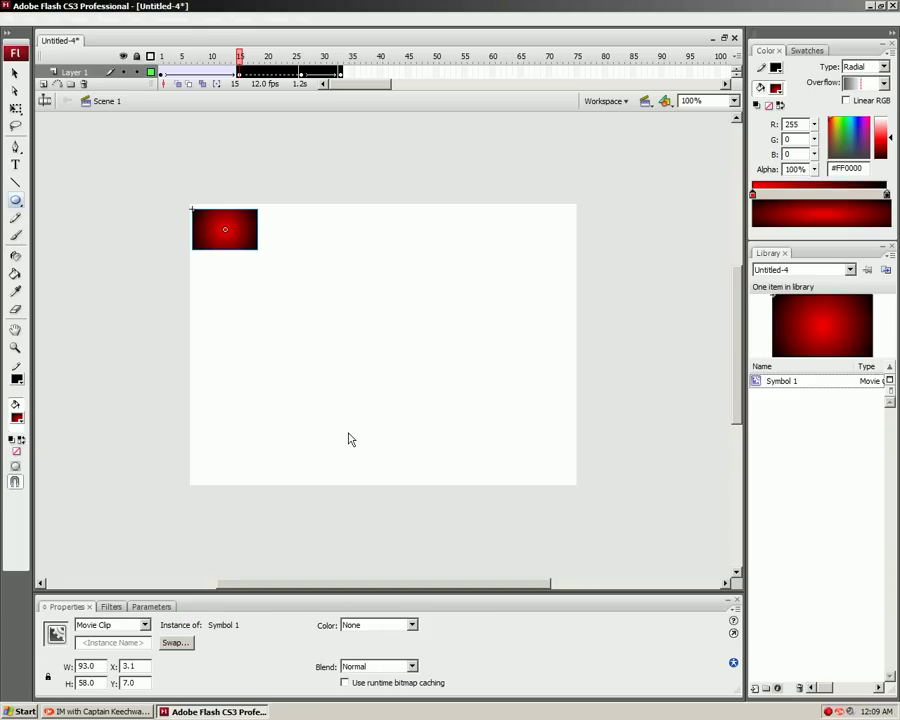
{"action": "key", "text": "Return"}
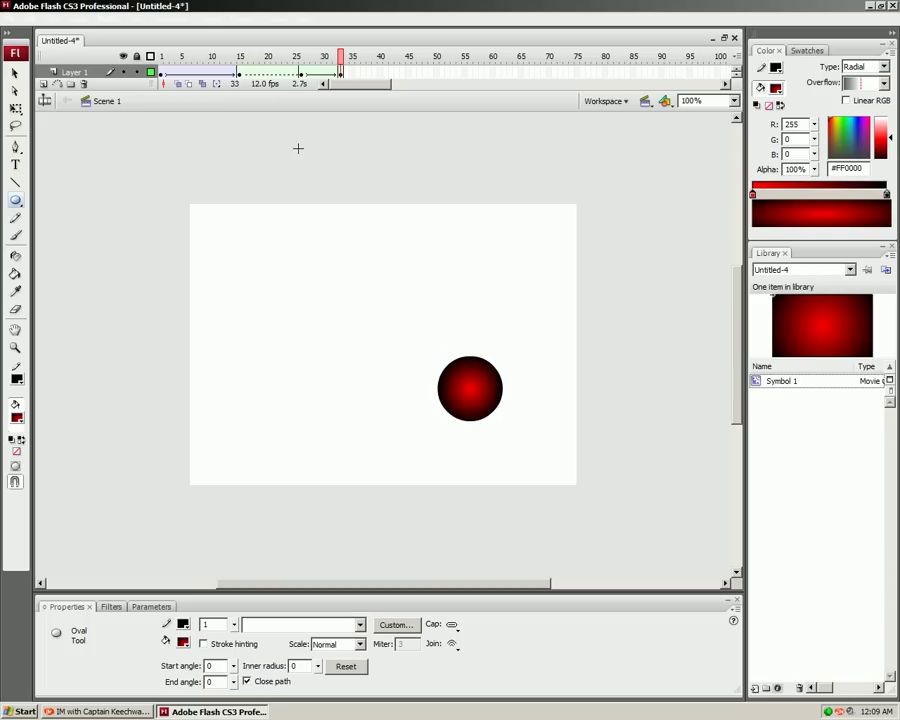
Insert a keyframe at frame 16, draw a tall narrow oval in the upper-left part of the stage, and play the animation
{"action": "left_click_drag", "start_coordinate": [243, 78], "coordinate": [248, 80]}
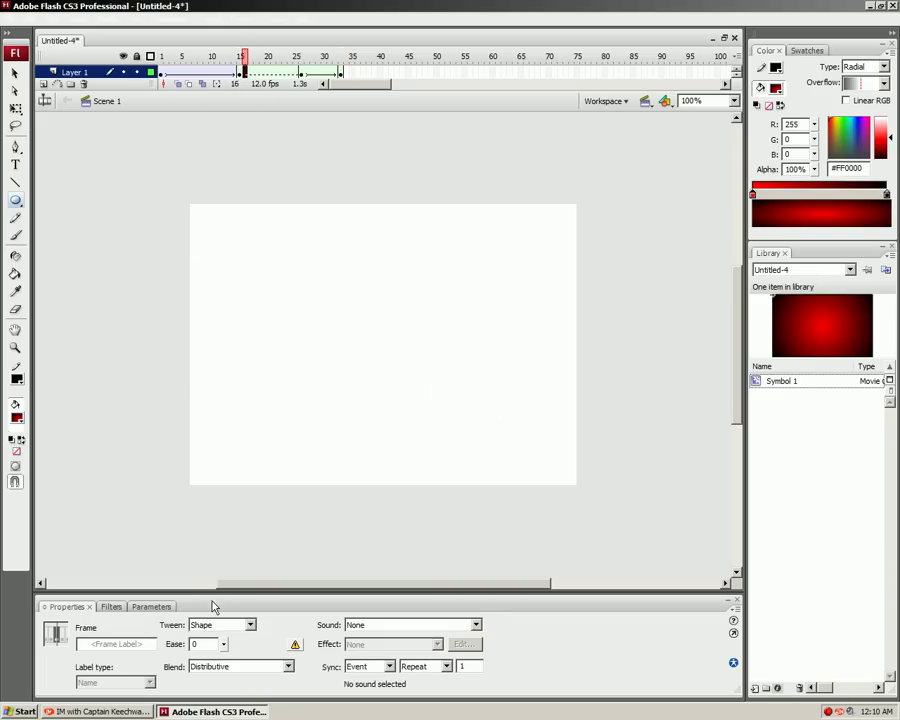
{"action": "right_click", "coordinate": [242, 72]}
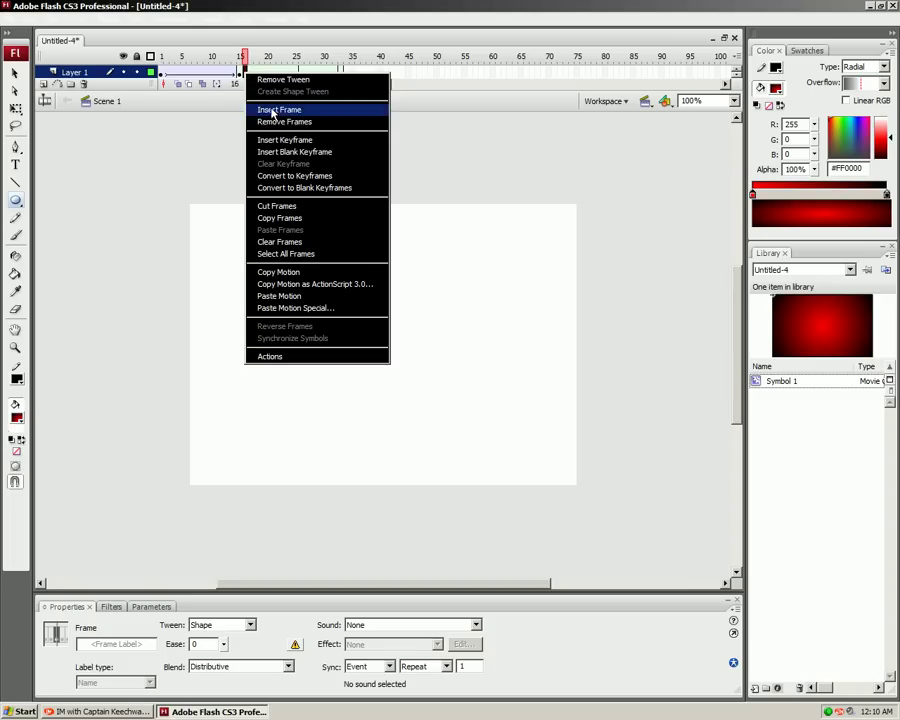
{"action": "left_click", "coordinate": [294, 140]}
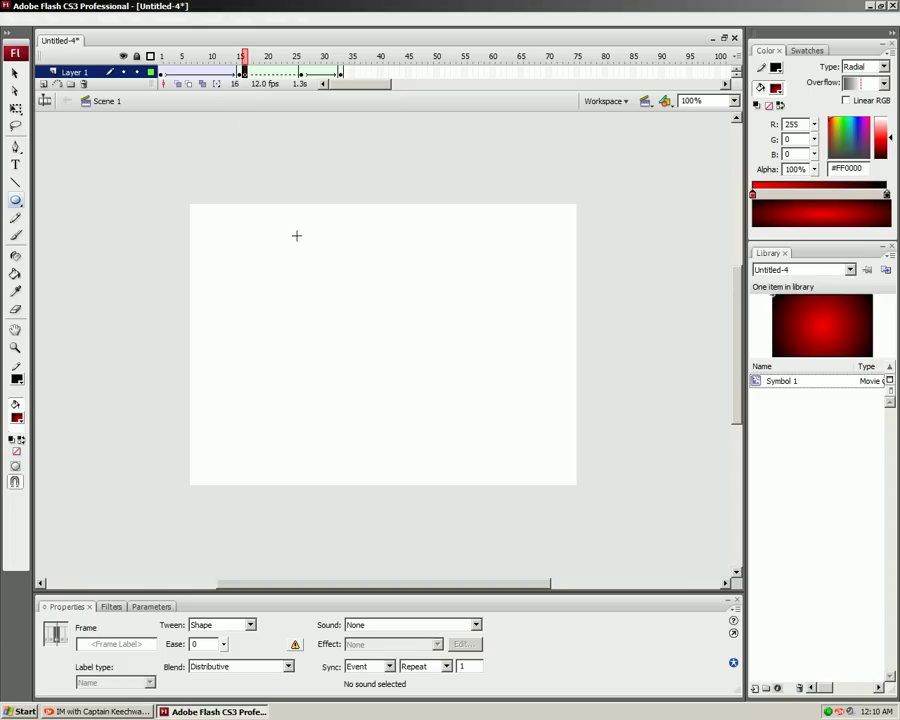
{"action": "left_click_drag", "start_coordinate": [310, 334], "coordinate": [248, 175]}
{"action": "key", "text": "Return"}
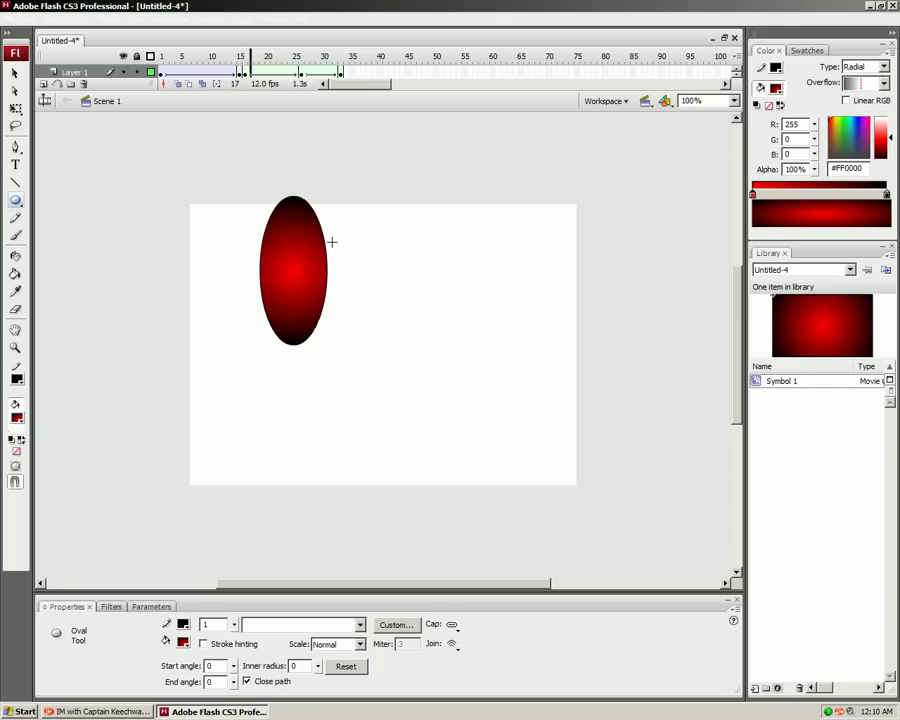